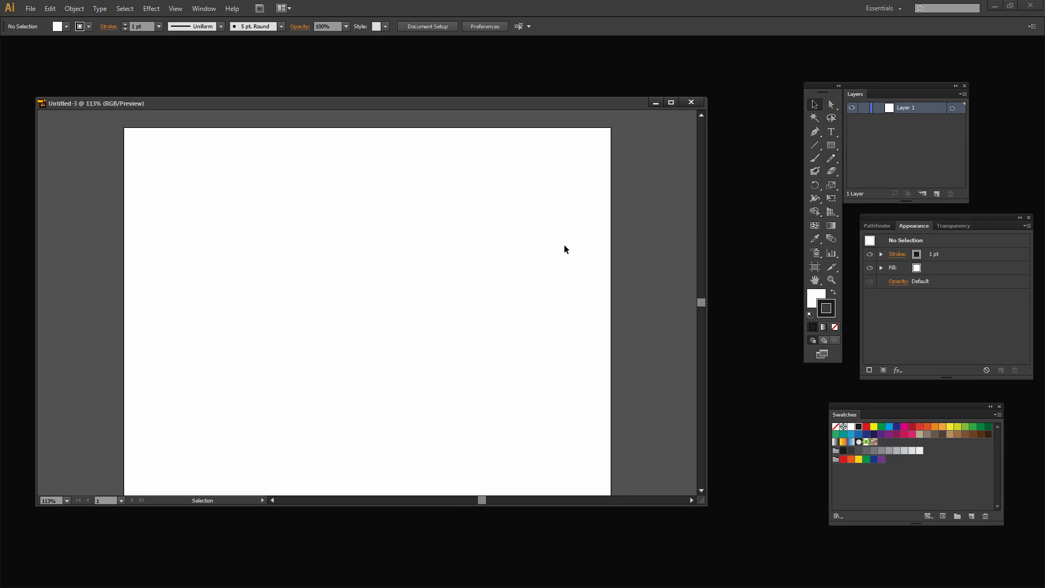
- Draw a square about 98 pt wide in the left part of the artboard and fill it with pink
{"action": "mouse_move", "coordinate": [702, 501]}
{"action": "left_mouse_down"}
{"action": "mouse_move", "coordinate": [705, 518]}
{"action": "mouse_move", "coordinate": [705, 506]}
{"action": "left_mouse_up"}
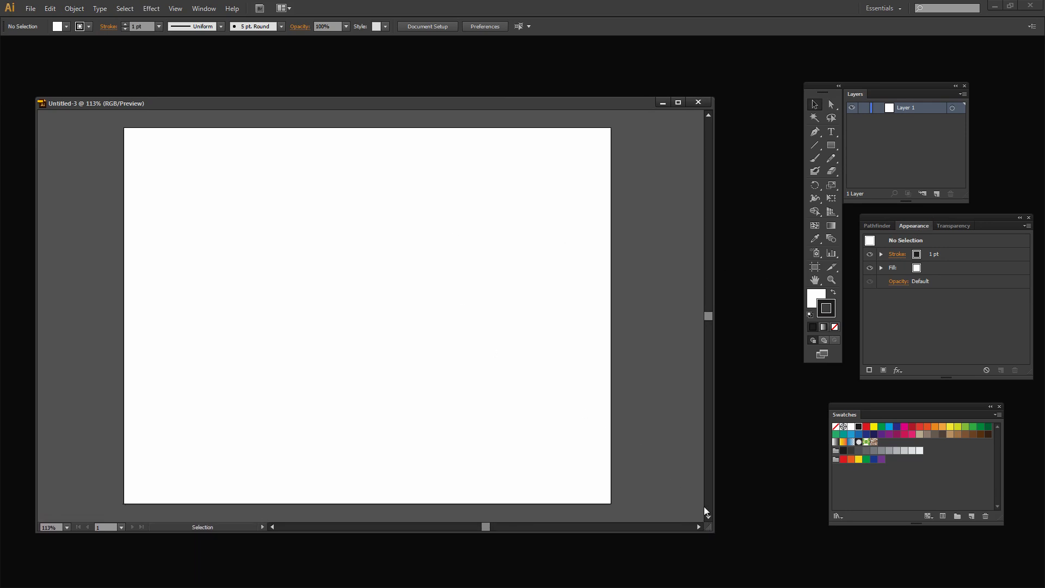
{"action": "left_click", "coordinate": [832, 145]}
{"action": "left_click_drag", "start_coordinate": [193, 243], "coordinate": [253, 304]}
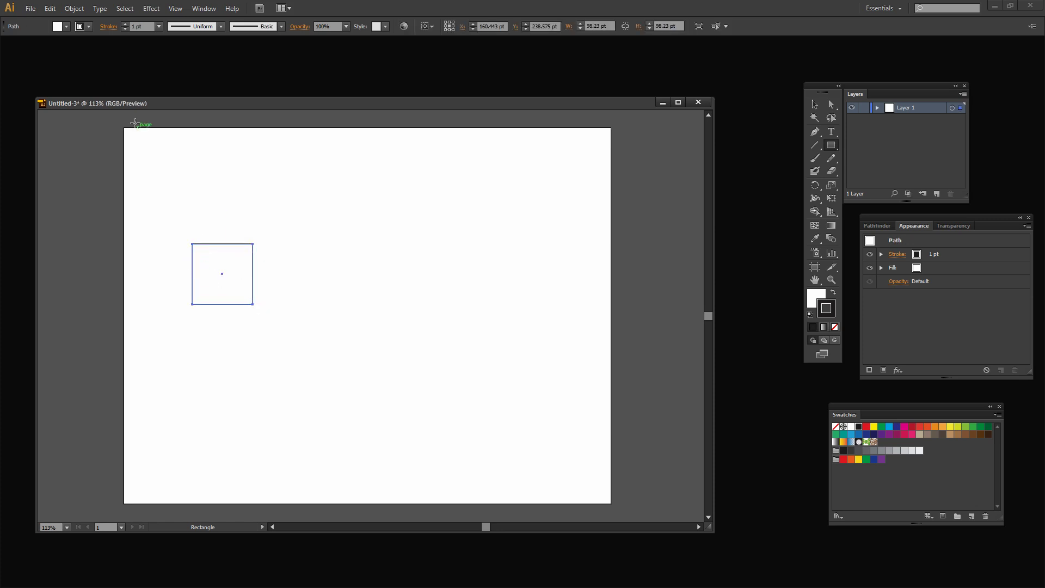
{"action": "left_click", "coordinate": [67, 27]}
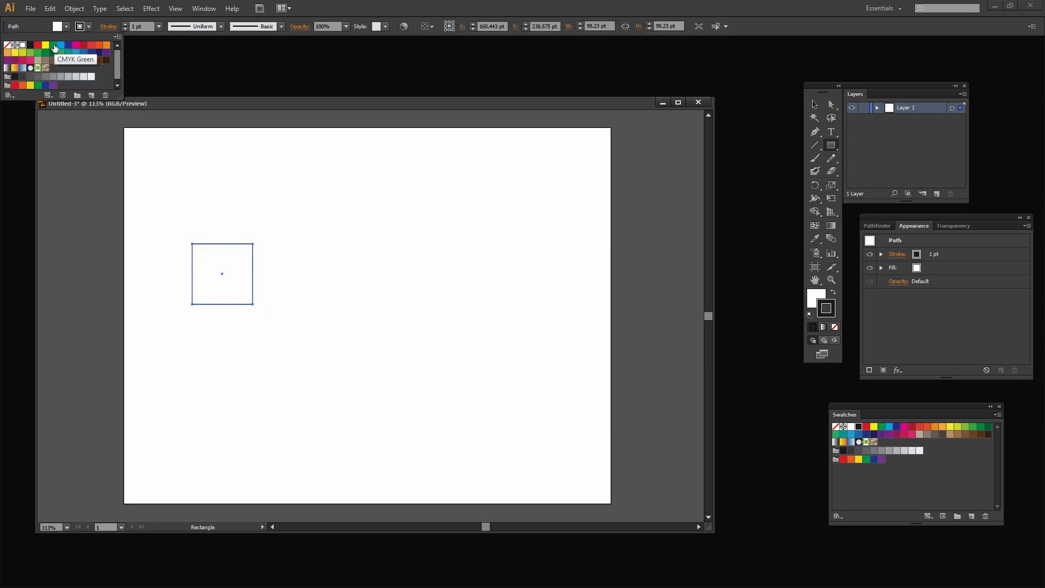
{"action": "left_click", "coordinate": [30, 61]}
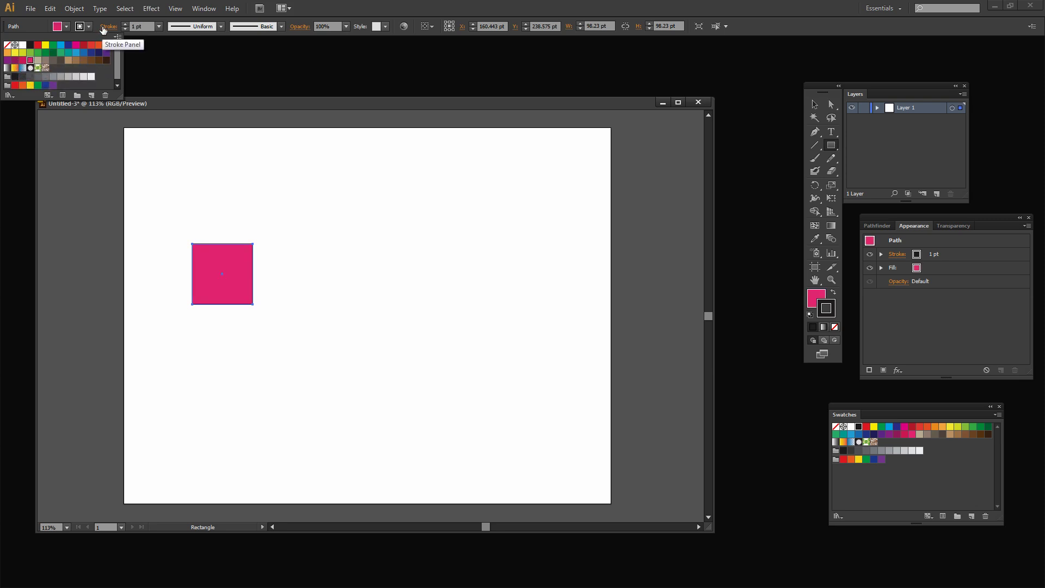
- Give the pink square a blue stroke with a weight of 5 pt
{"action": "left_click", "coordinate": [88, 26]}
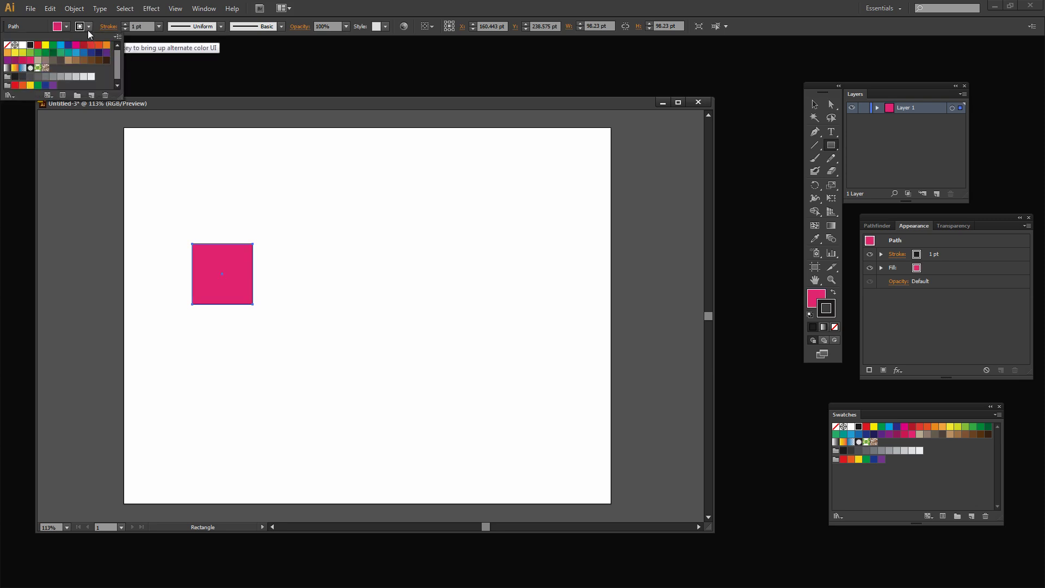
{"action": "left_click", "coordinate": [77, 53]}
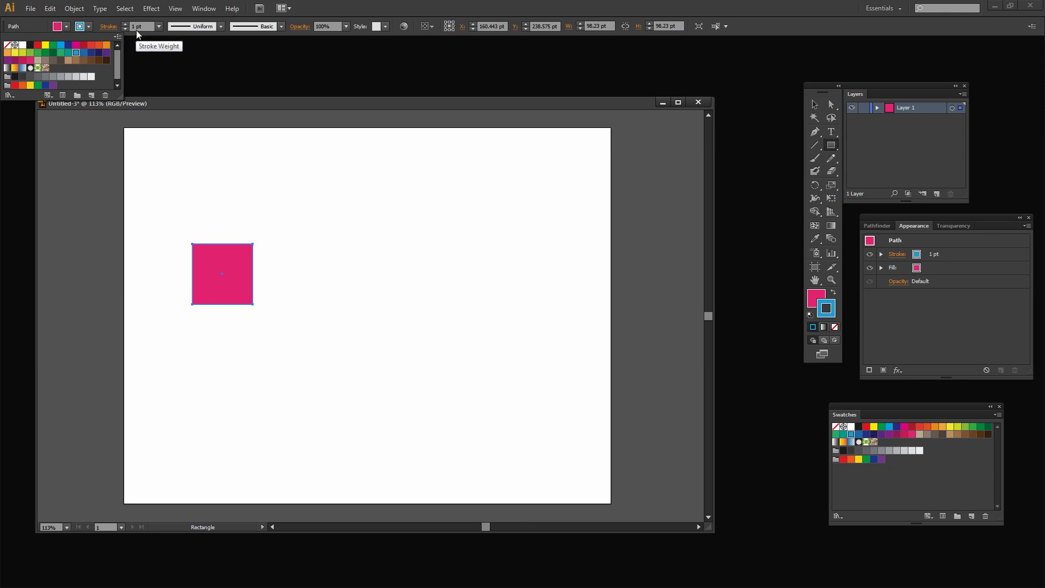
{"action": "left_click", "coordinate": [159, 26]}
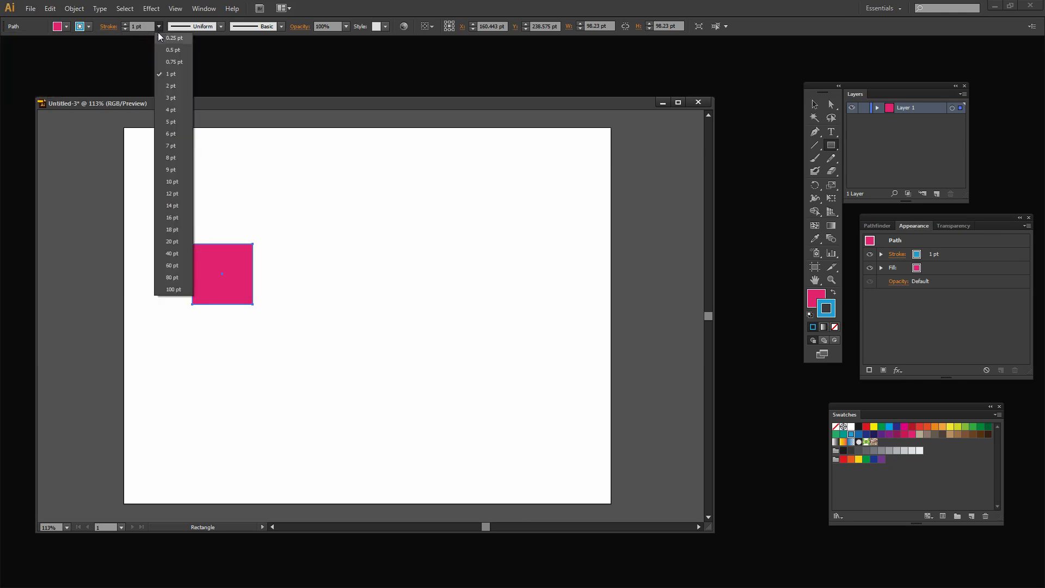
{"action": "left_click", "coordinate": [169, 121]}
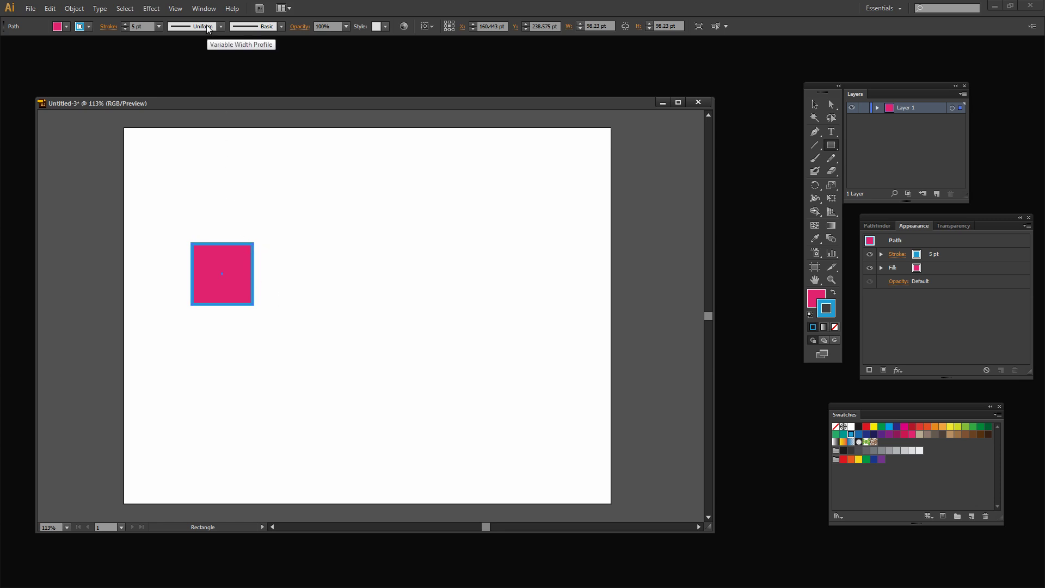
- Apply a Pucker & Bloat effect with 200% bloat to the square to form a four-petal flower
{"action": "left_click", "coordinate": [152, 9]}
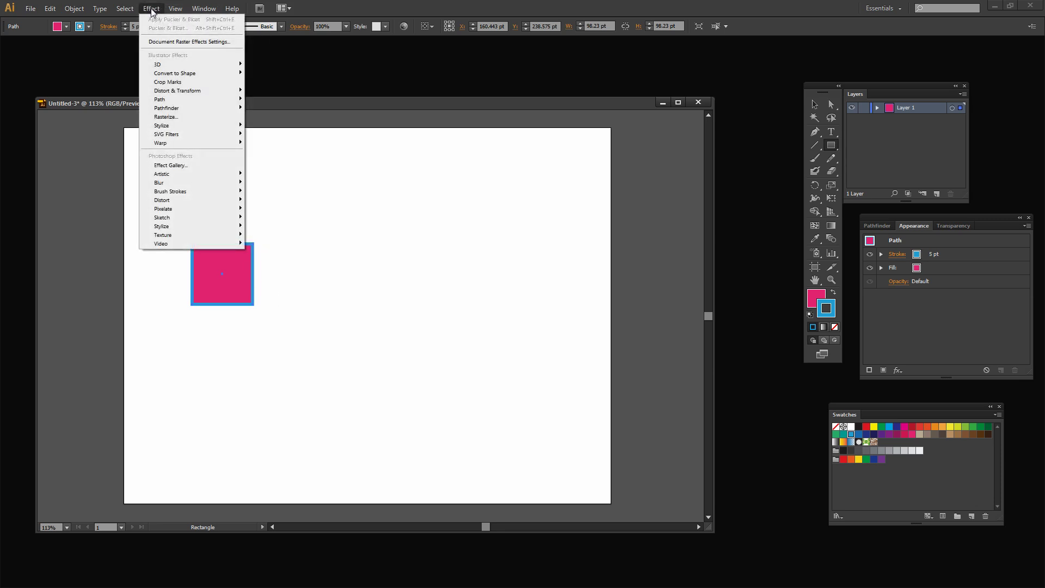
{"action": "mouse_move", "coordinate": [184, 96]}
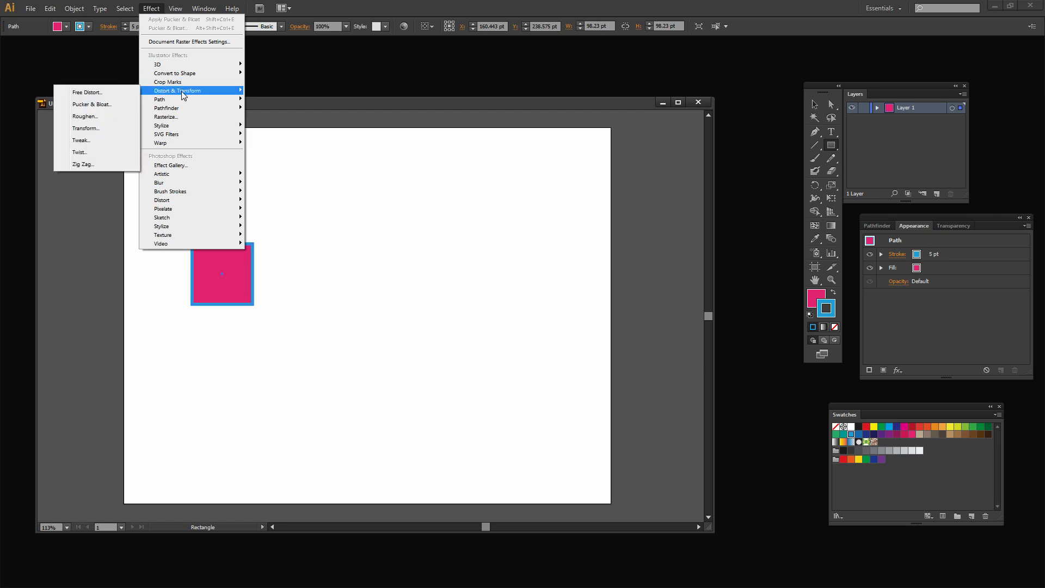
{"action": "left_click", "coordinate": [82, 101]}
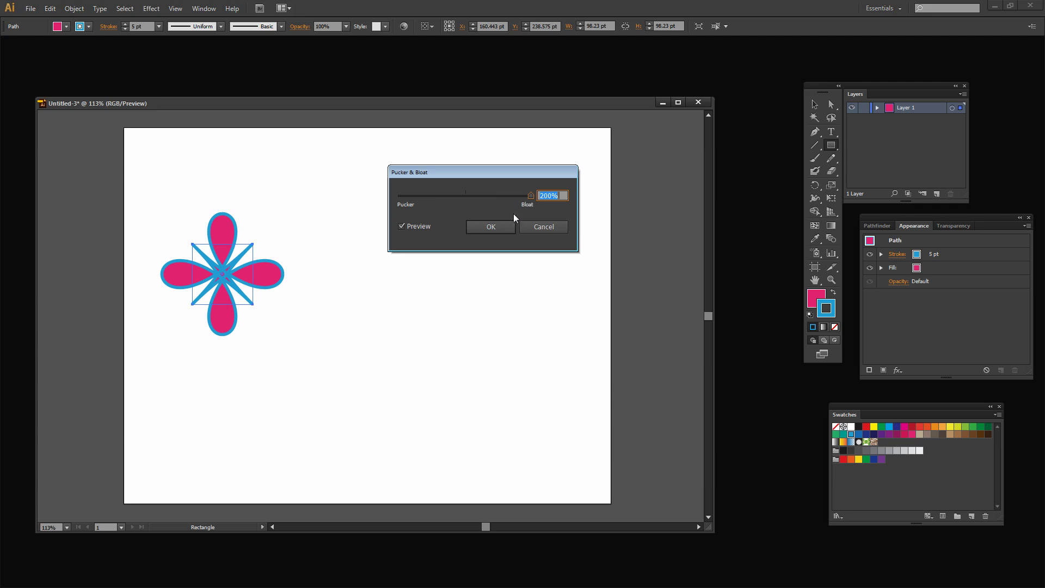
{"action": "left_click", "coordinate": [499, 226]}
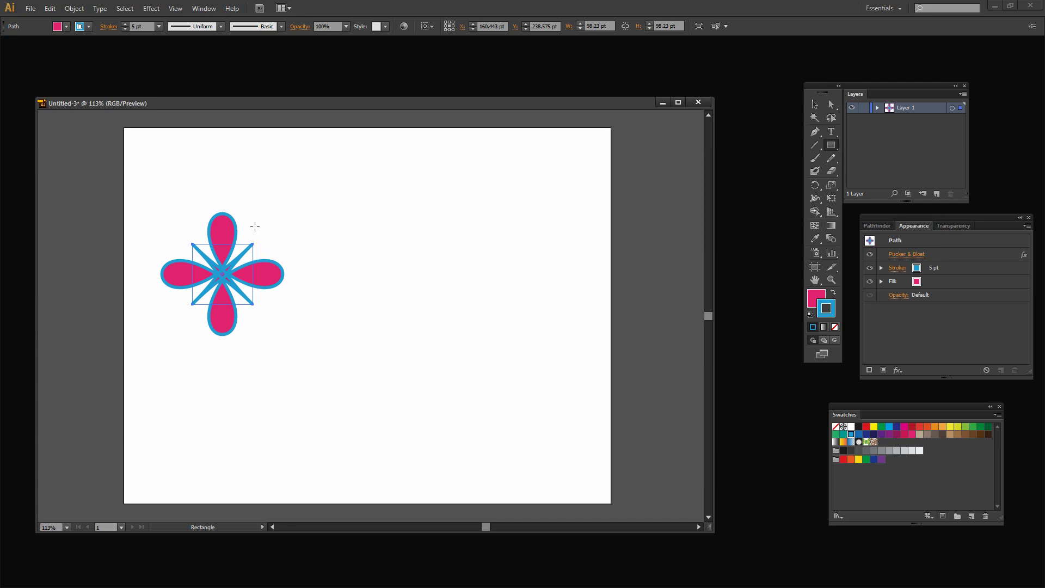
- Make a new pattern from the flower and accept the notice about the added swatch
{"action": "left_click", "coordinate": [73, 8]}
{"action": "left_click", "coordinate": [73, 8]}
{"action": "left_click", "coordinate": [73, 8]}
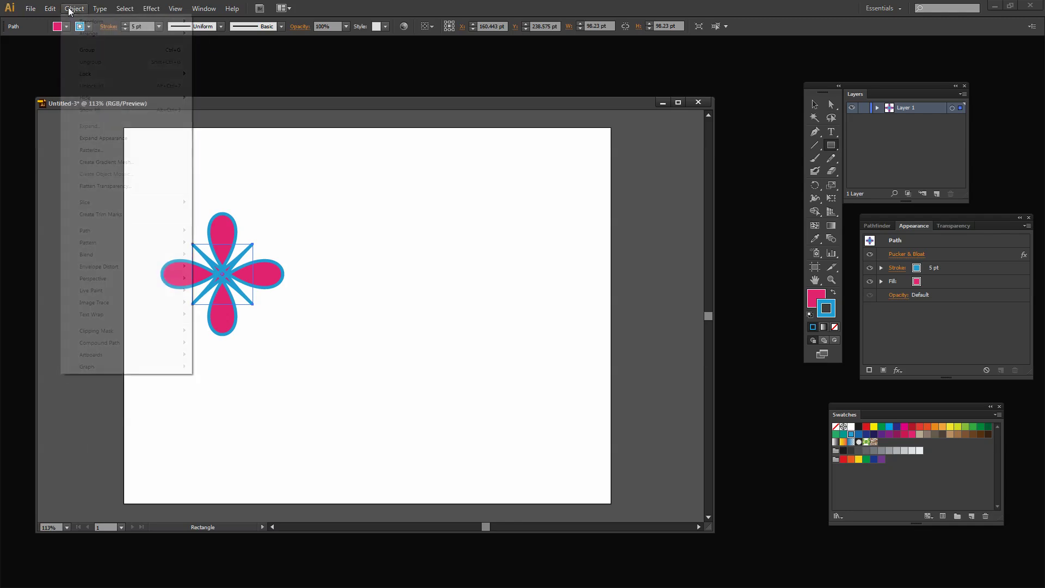
{"action": "mouse_move", "coordinate": [97, 243]}
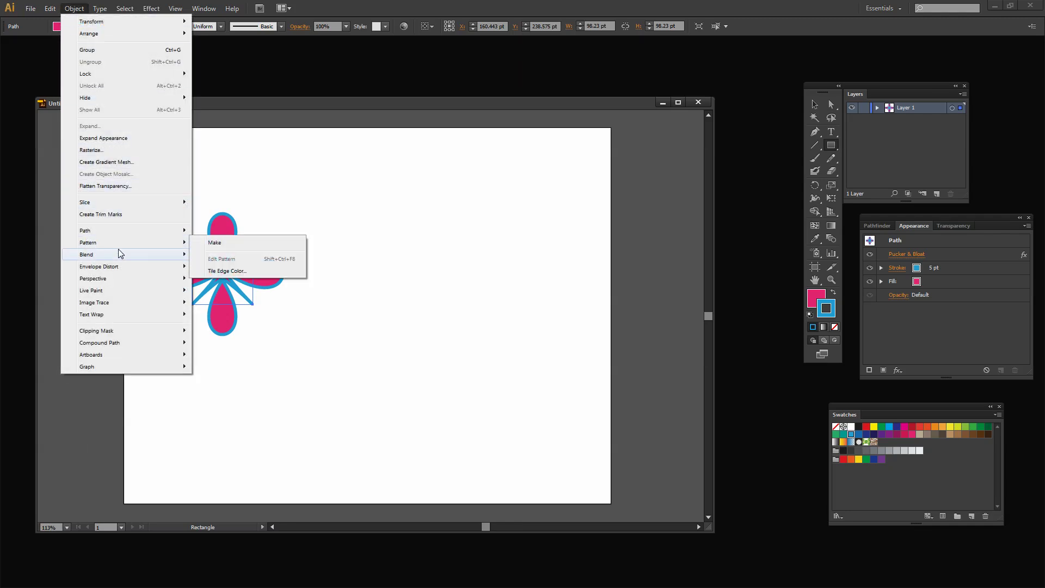
{"action": "left_click", "coordinate": [218, 243]}
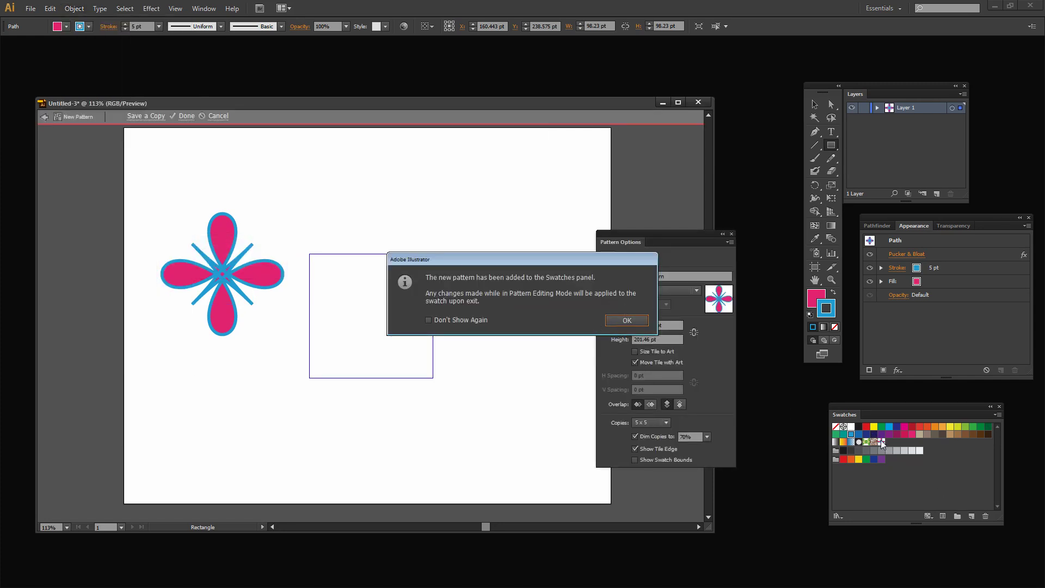
{"action": "left_click", "coordinate": [627, 320]}
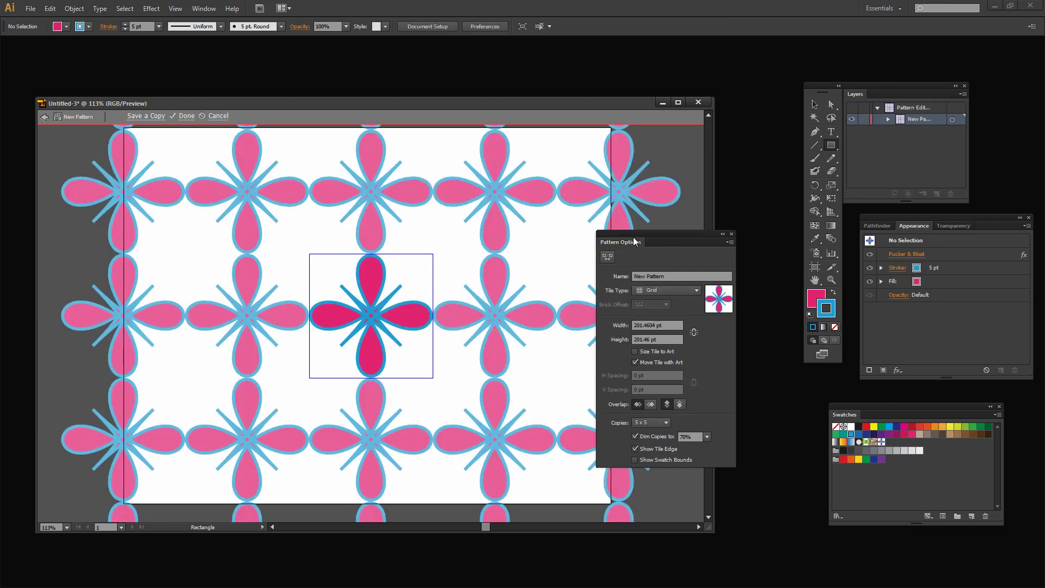
- Reposition the document window and the pattern options so they cover less of the tiled artwork
{"action": "left_click_drag", "start_coordinate": [654, 233], "coordinate": [716, 247]}
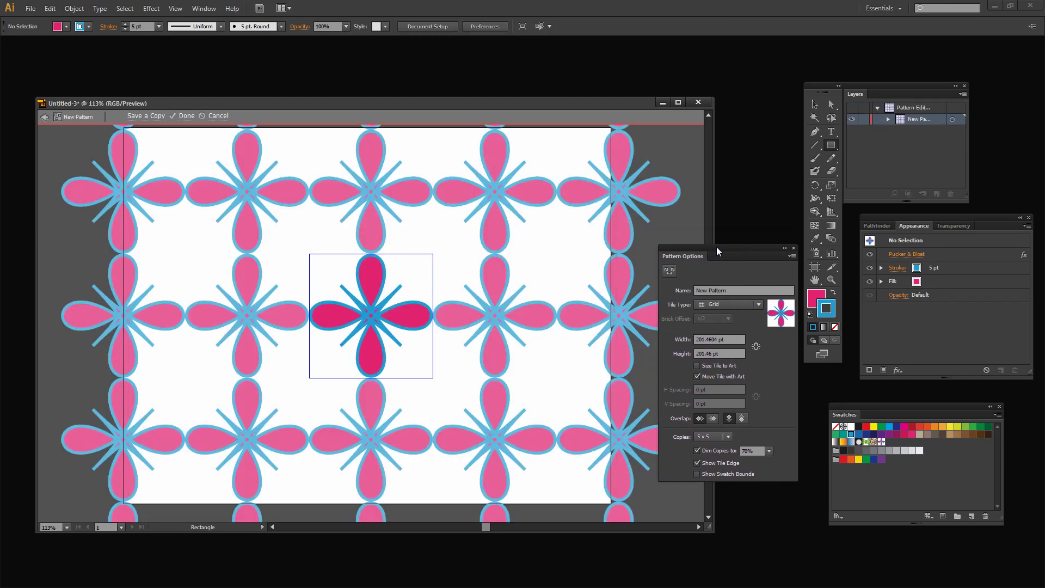
{"action": "left_click_drag", "start_coordinate": [309, 105], "coordinate": [299, 73]}
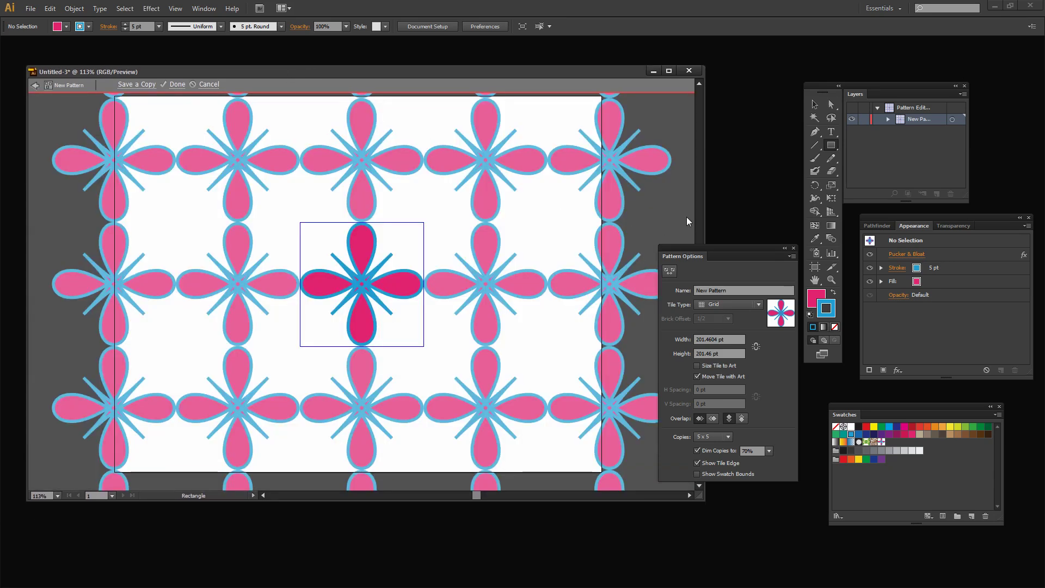
{"action": "left_click_drag", "start_coordinate": [707, 249], "coordinate": [708, 140]}
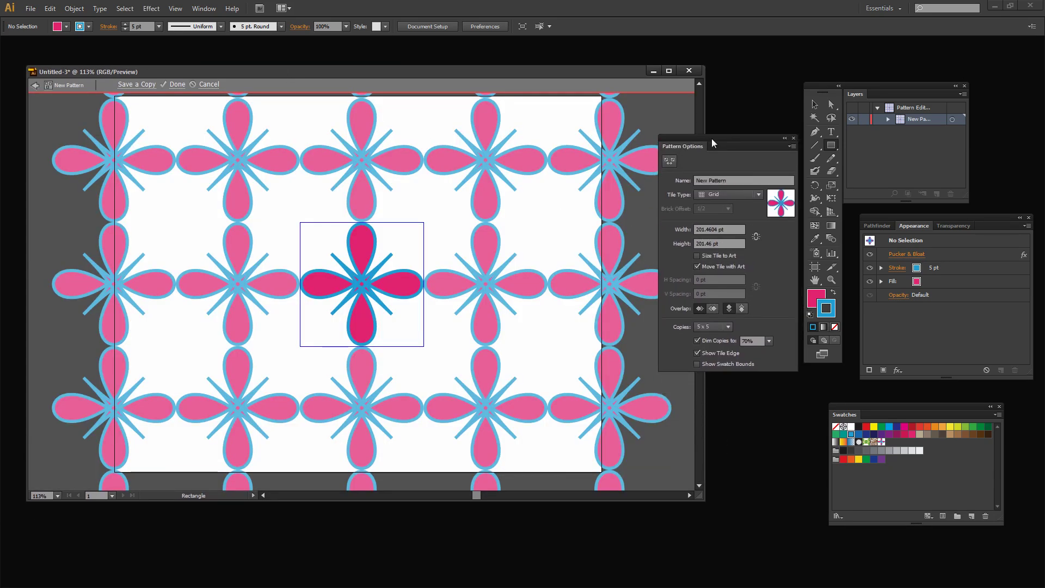
- Try the pattern preview with 3 x 3 copies and set it back to 5 x 5
{"action": "left_click", "coordinate": [728, 327]}
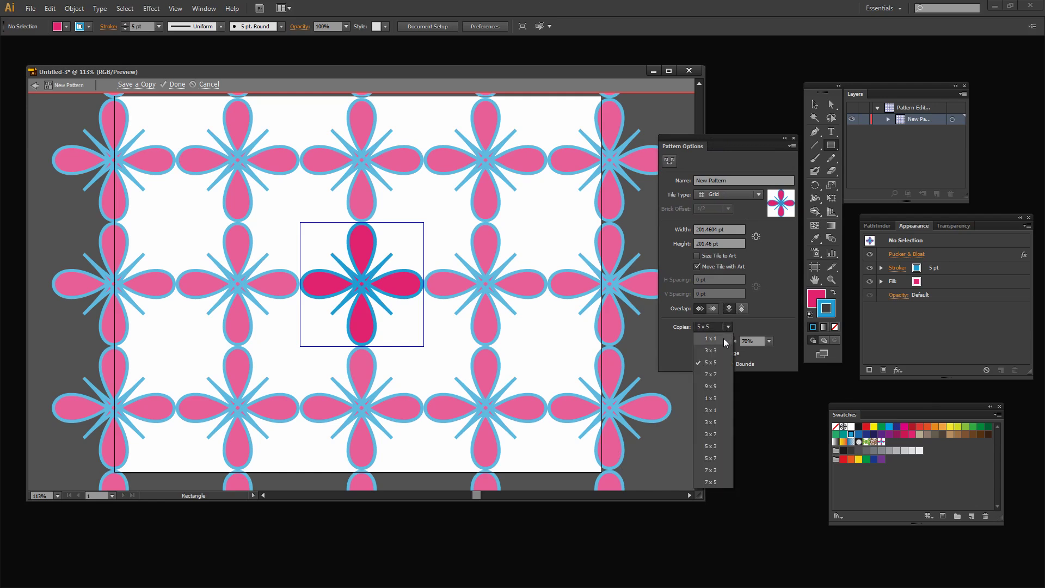
{"action": "left_click", "coordinate": [713, 350]}
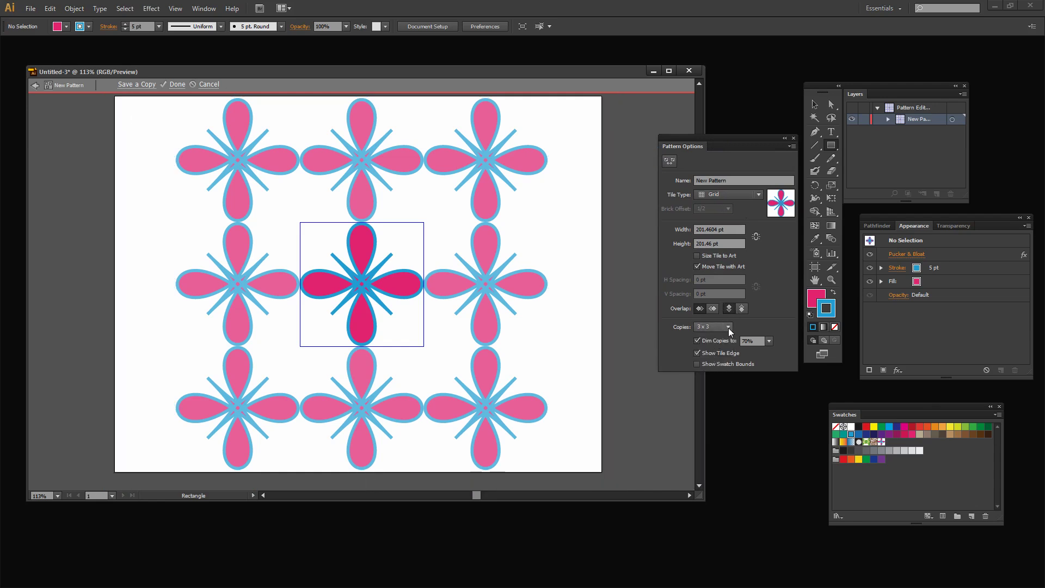
{"action": "left_click", "coordinate": [728, 326]}
{"action": "left_click", "coordinate": [712, 362]}
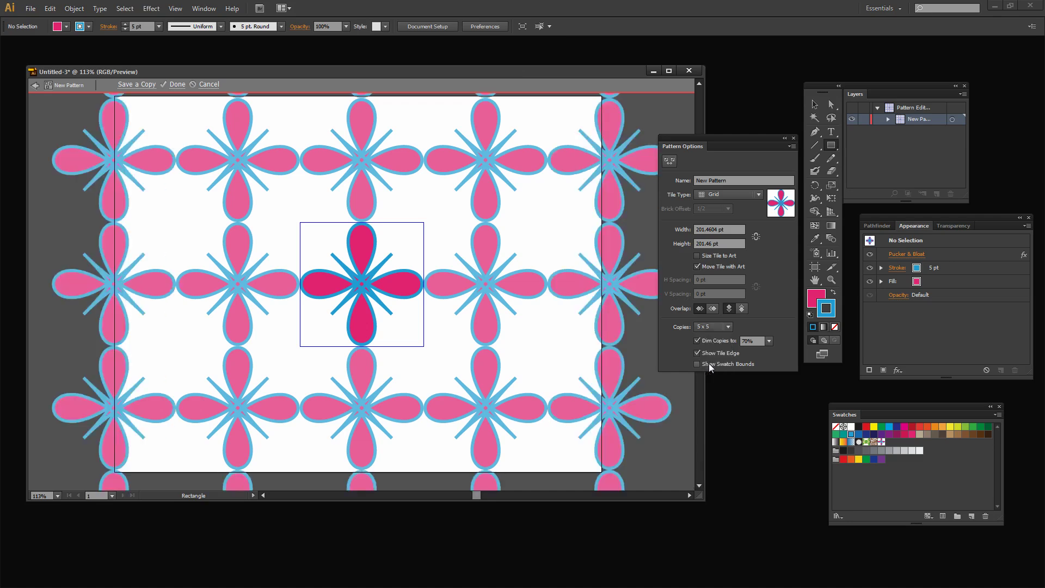
- Try dimming the pattern copies to 100% and set the dimming back to 70%
{"action": "left_click", "coordinate": [769, 341]}
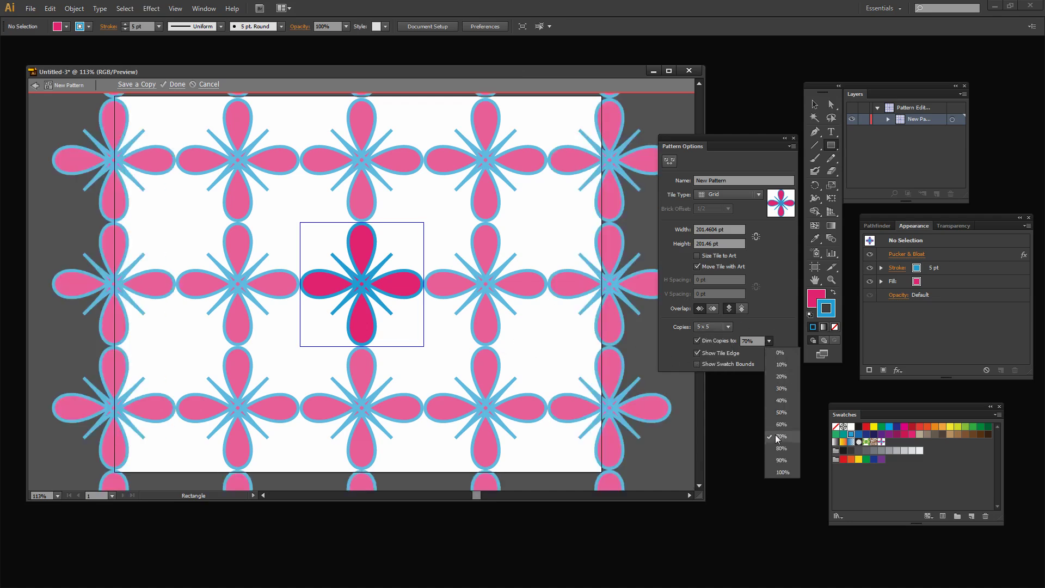
{"action": "left_click", "coordinate": [782, 472]}
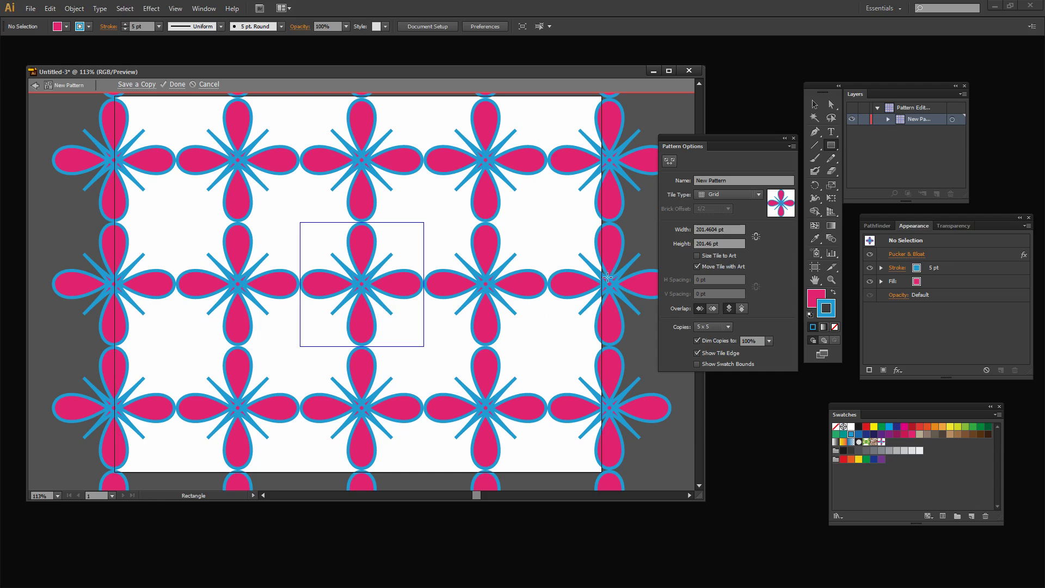
{"action": "left_click", "coordinate": [769, 341]}
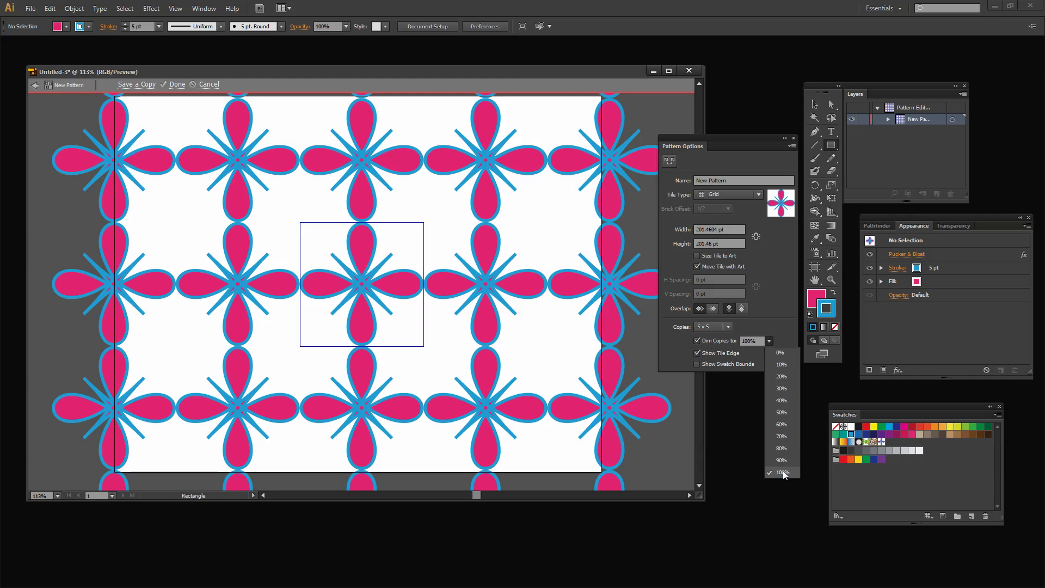
{"action": "left_click", "coordinate": [784, 437]}
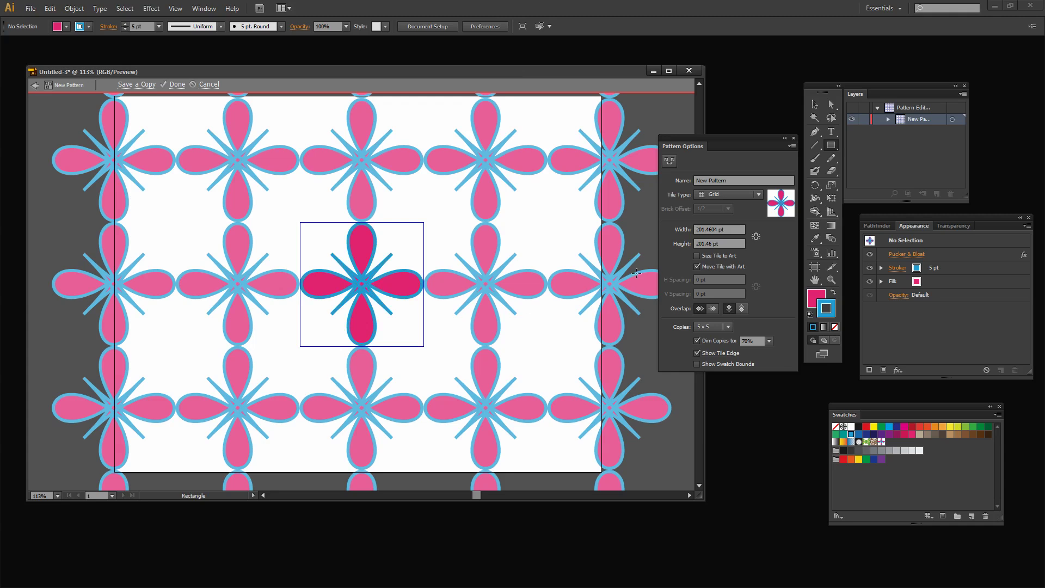
- Link the pattern tile's width and height and set the tile width to 150 pt
{"action": "left_click", "coordinate": [755, 237]}
{"action": "left_click", "coordinate": [734, 229]}
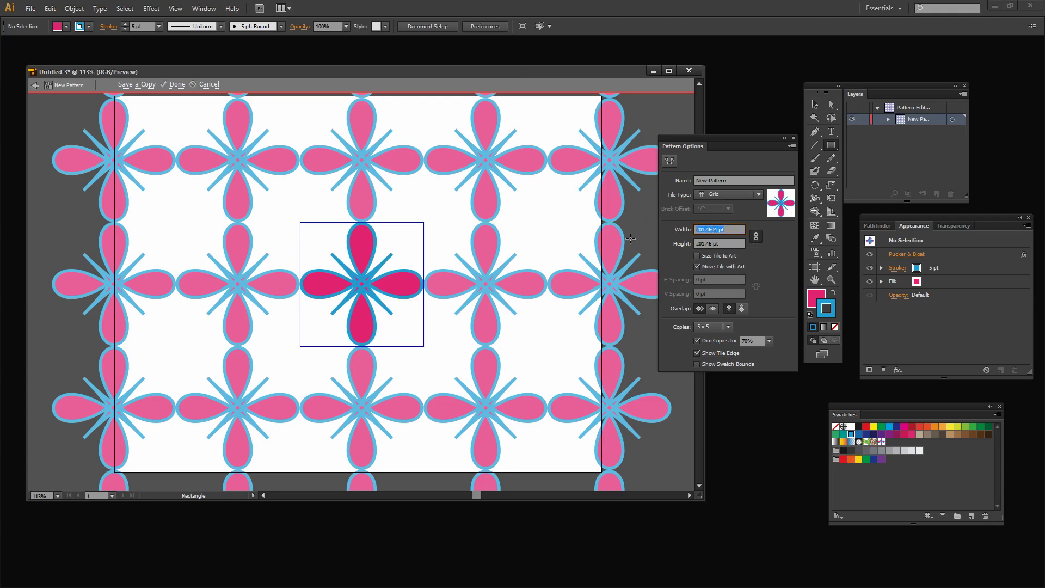
{"action": "type", "text": "150"}
{"action": "key", "text": "Tab"}
{"action": "left_click", "coordinate": [757, 241]}
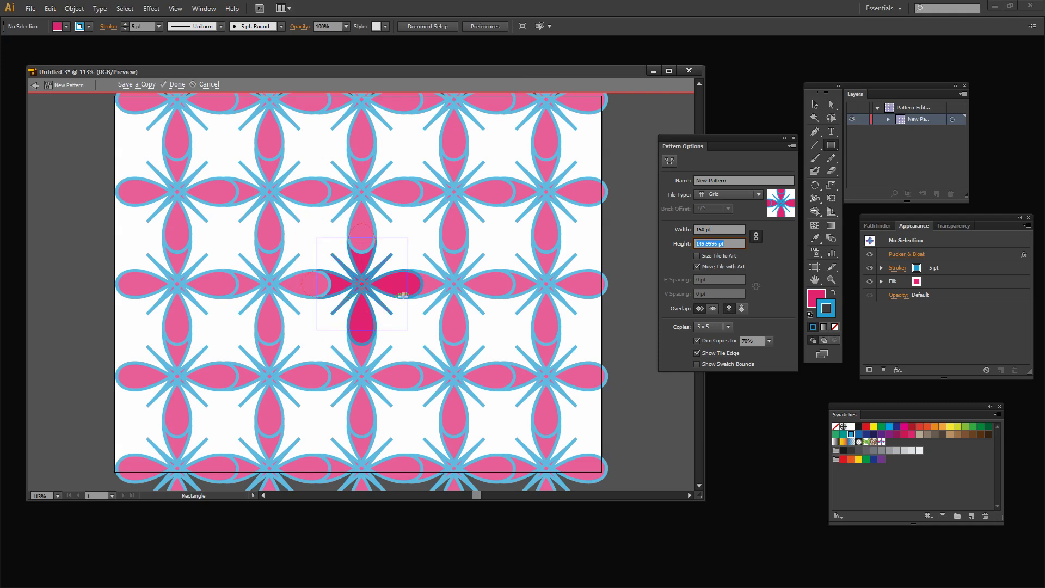
- Set the tile overlap to bottom in front, trying right in front before restoring left in front
{"action": "left_click", "coordinate": [712, 309]}
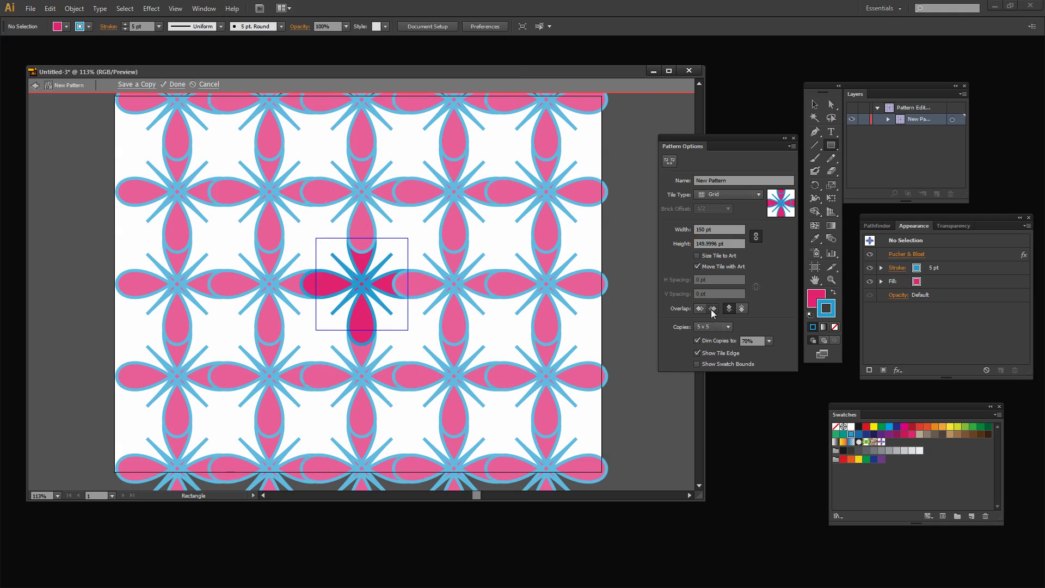
{"action": "left_click", "coordinate": [742, 309]}
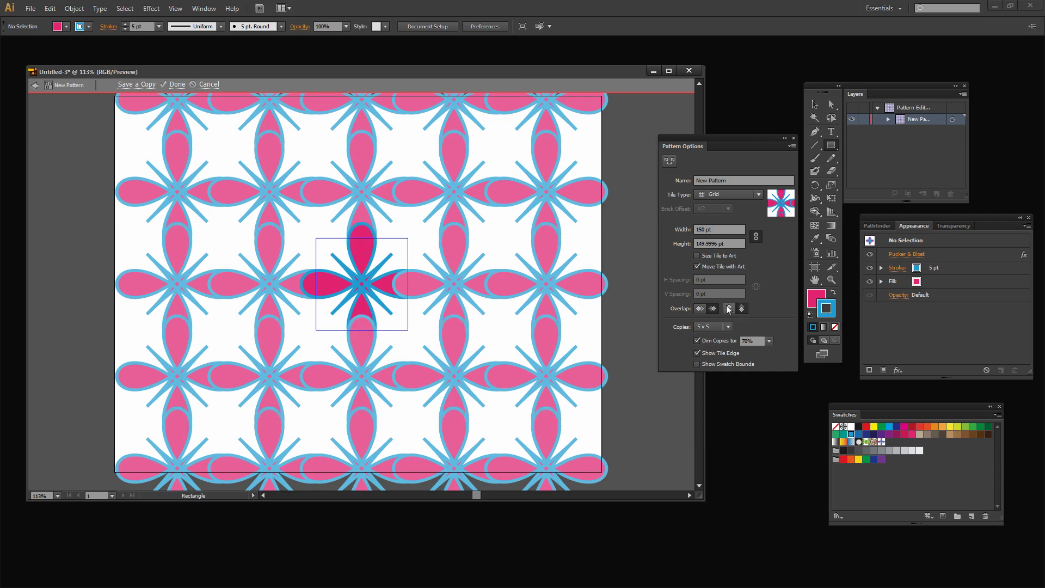
{"action": "left_click", "coordinate": [700, 309]}
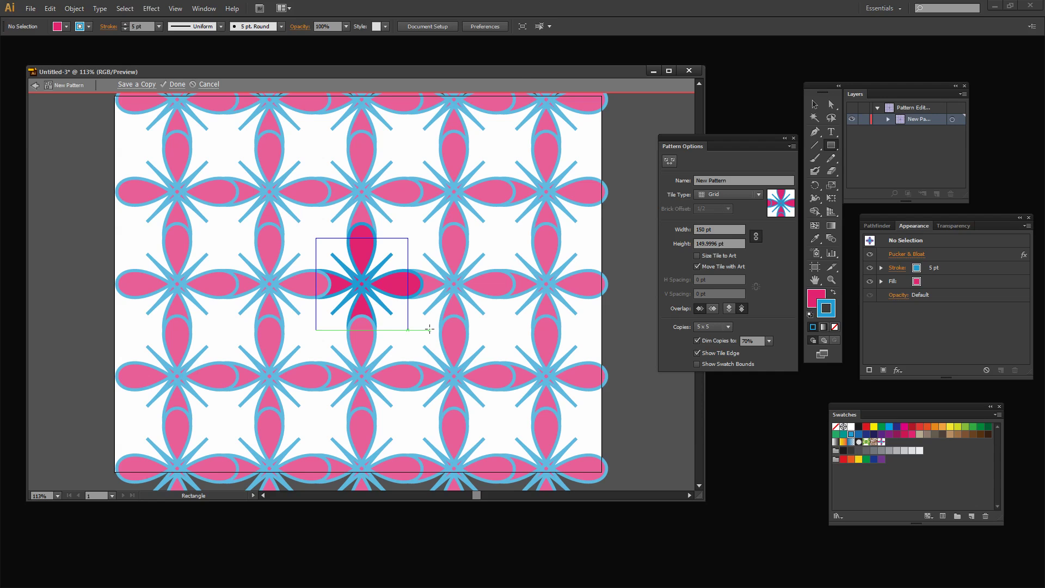
- Set the pattern tile's width to 250 pt with the height scaled proportionally
{"action": "left_click", "coordinate": [729, 230]}
{"action": "type", "text": "25"}
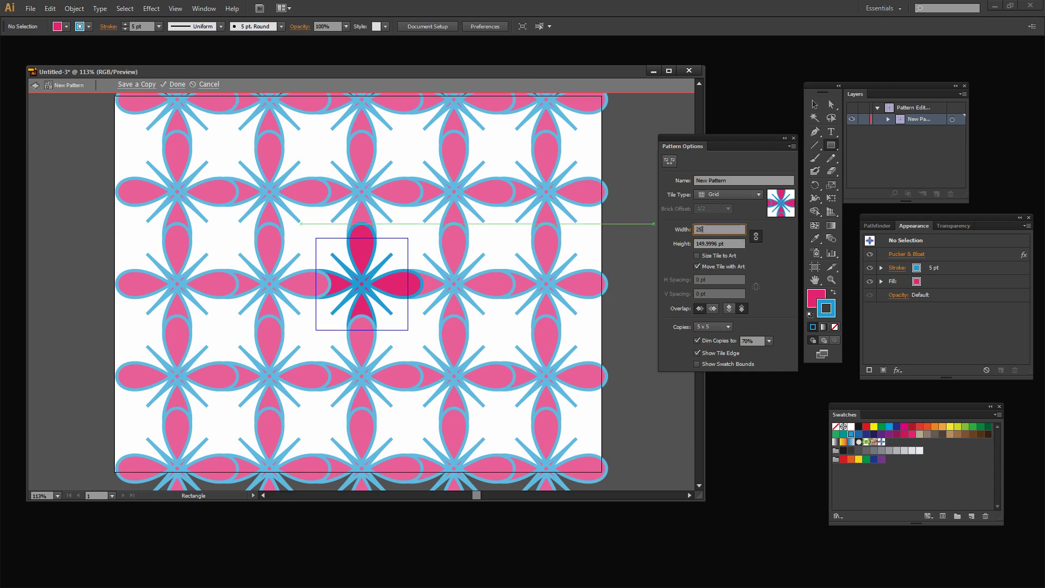
{"action": "type", "text": "0"}
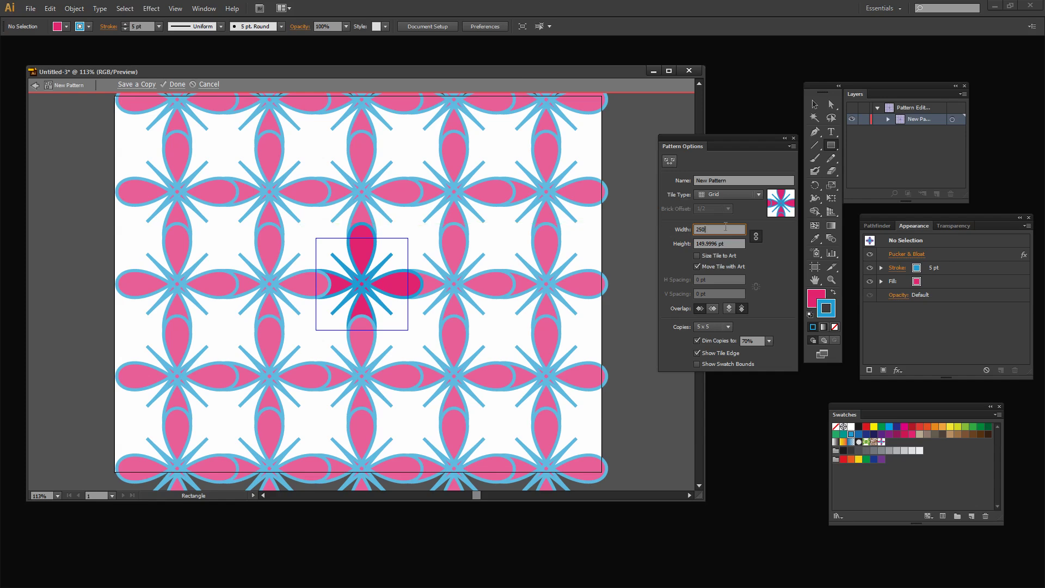
{"action": "key", "text": "Tab"}
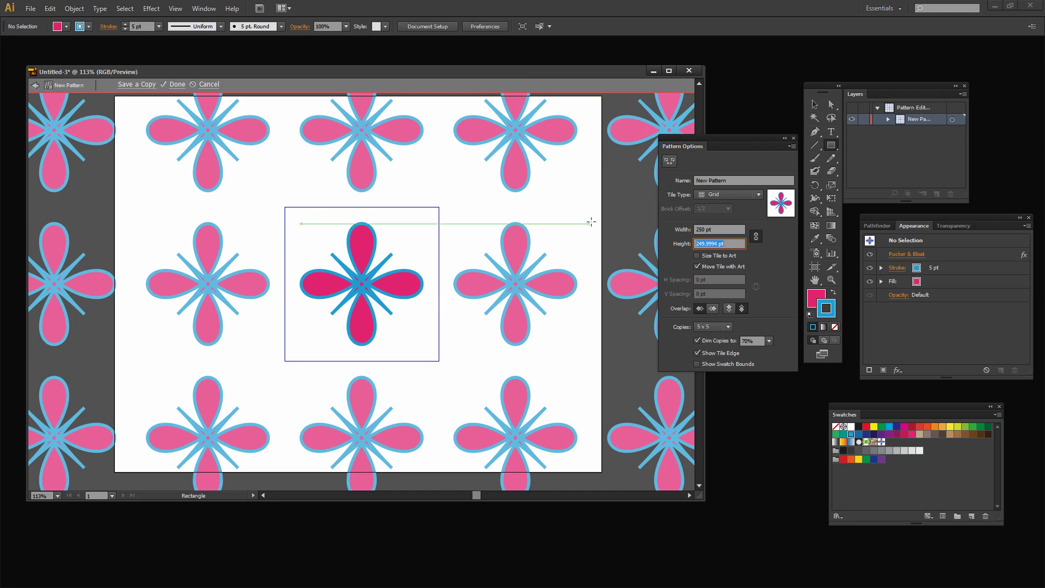
- Try the Brick by Row tile type with brick offsets of 2/3 and 3/4
{"action": "left_click", "coordinate": [733, 192]}
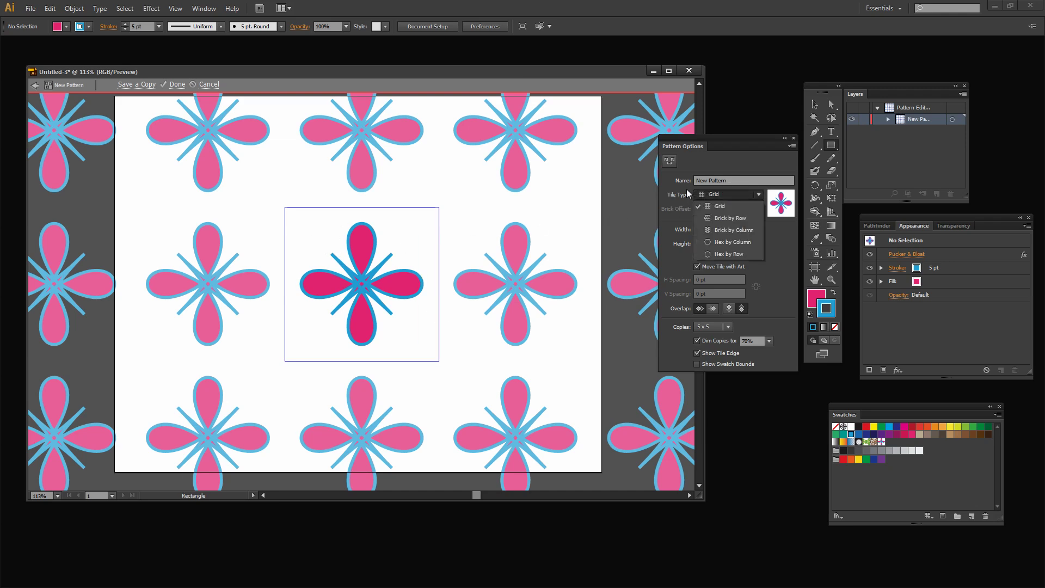
{"action": "left_click", "coordinate": [724, 217]}
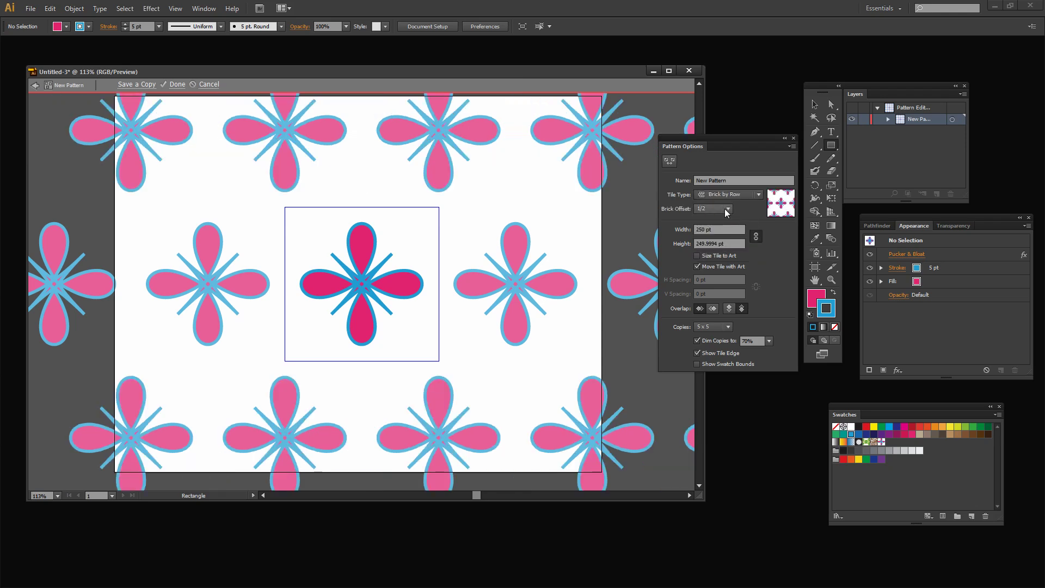
{"action": "left_click", "coordinate": [726, 211]}
{"action": "left_click", "coordinate": [723, 254]}
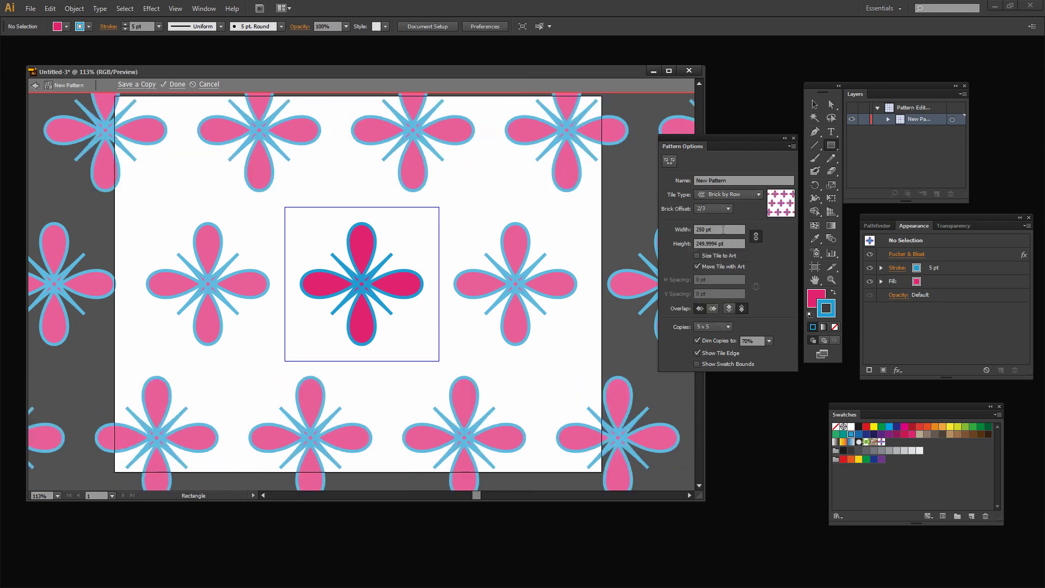
{"action": "left_click", "coordinate": [727, 209]}
{"action": "left_click", "coordinate": [717, 266]}
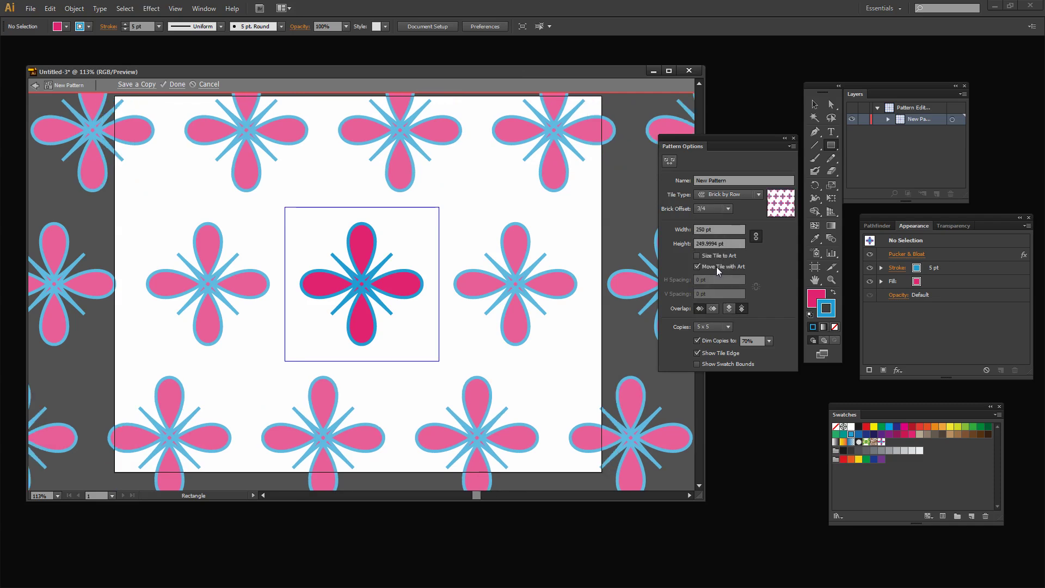
- Try the Brick by Column and Hex by Row tile types and set the pattern's tile type to Hex by Column
{"action": "left_click", "coordinate": [719, 195]}
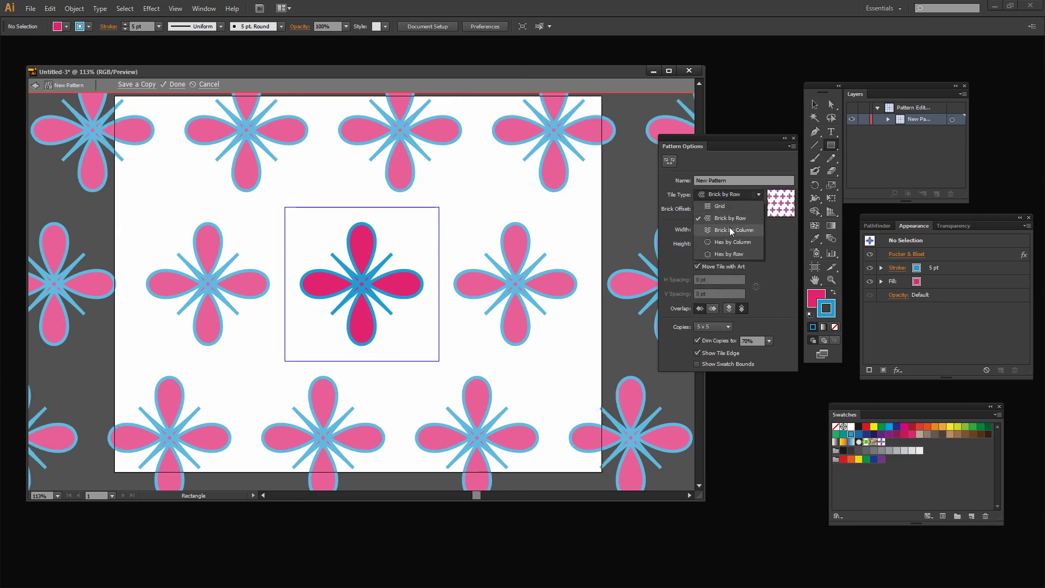
{"action": "left_click", "coordinate": [730, 230]}
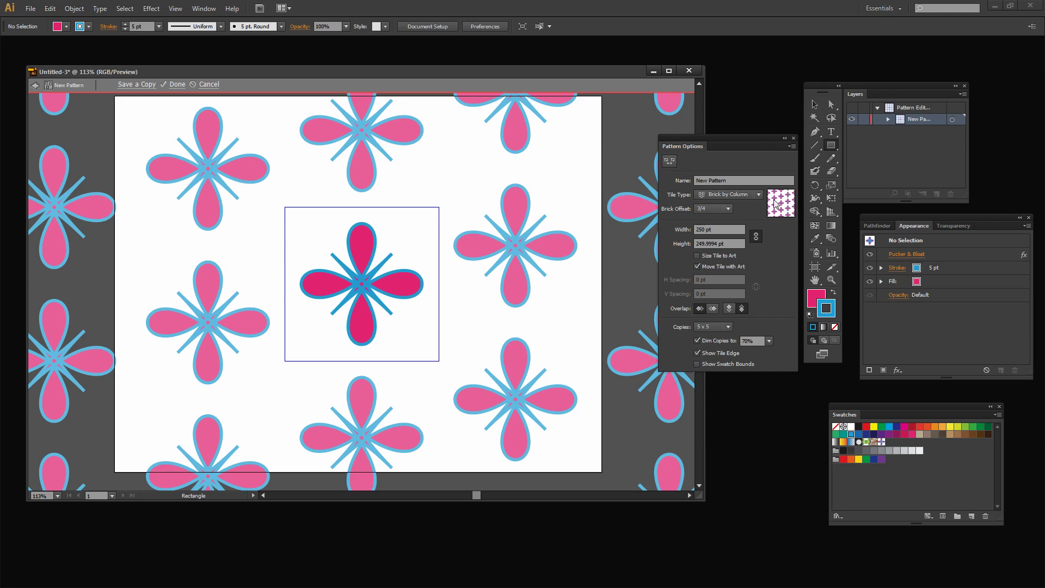
{"action": "left_click", "coordinate": [758, 194]}
{"action": "left_click", "coordinate": [743, 241]}
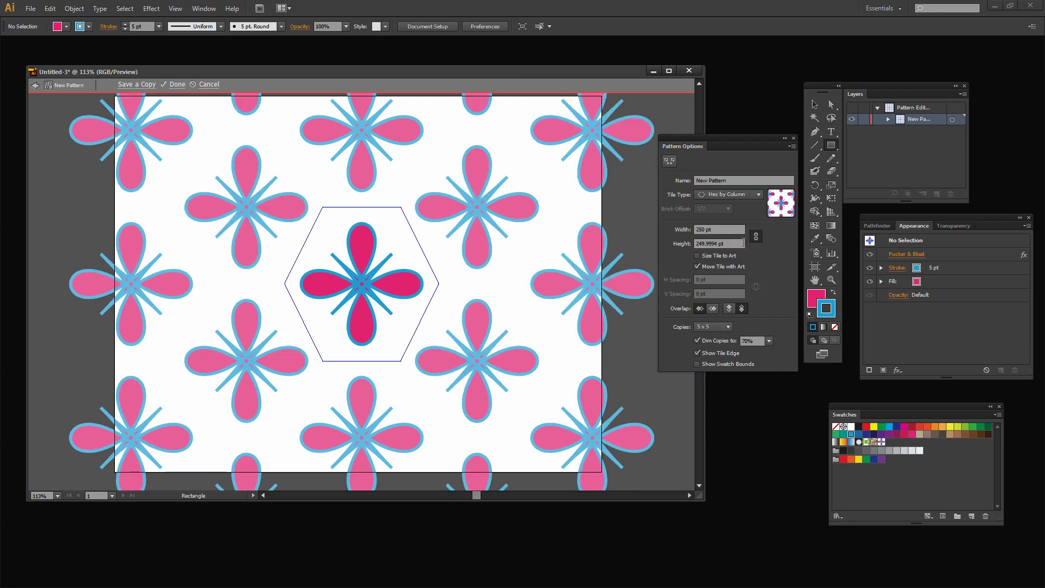
{"action": "left_click", "coordinate": [758, 194]}
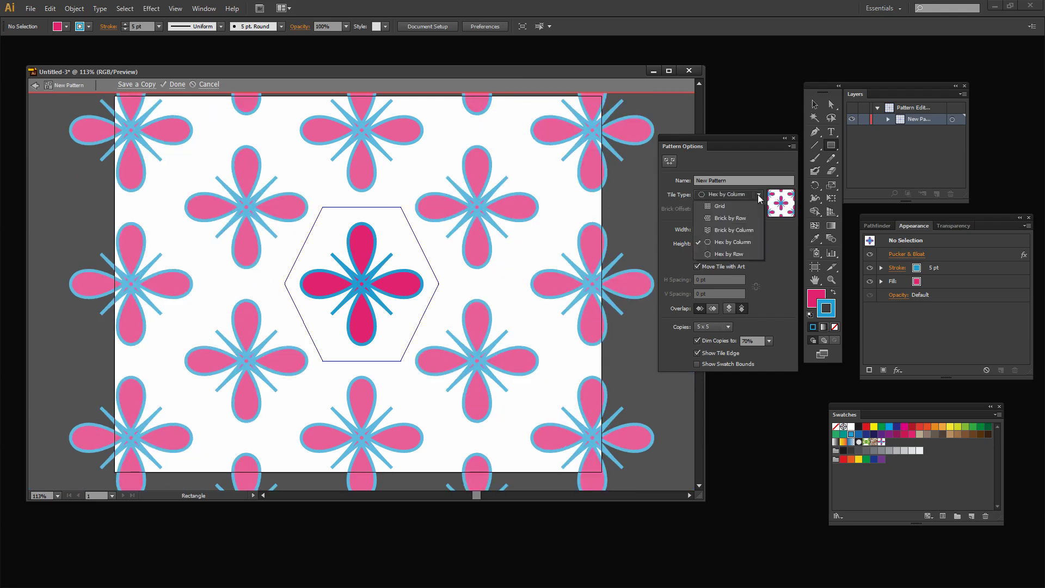
{"action": "left_click", "coordinate": [741, 254]}
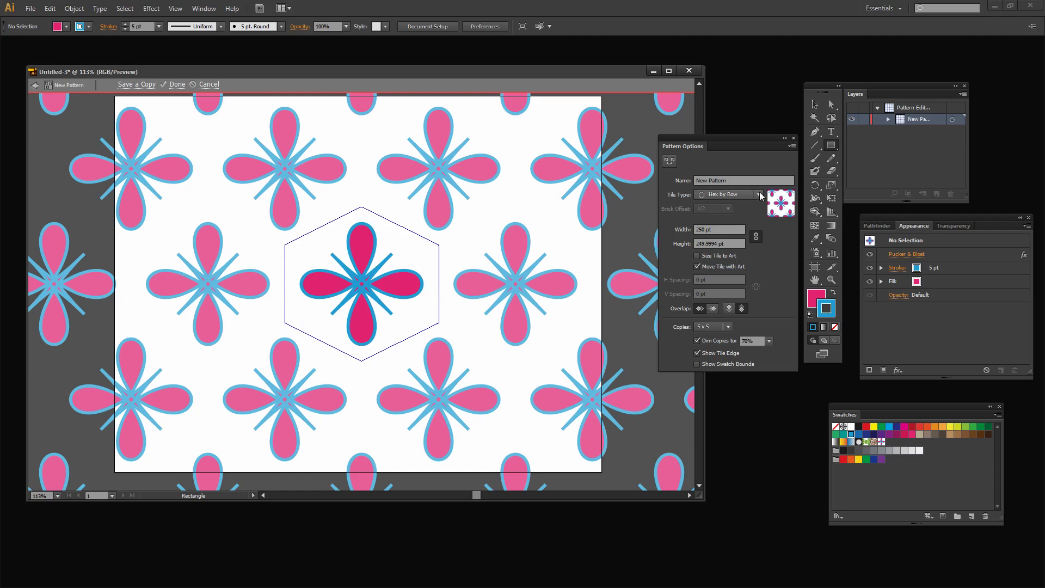
{"action": "left_click", "coordinate": [757, 196]}
{"action": "left_click", "coordinate": [732, 242]}
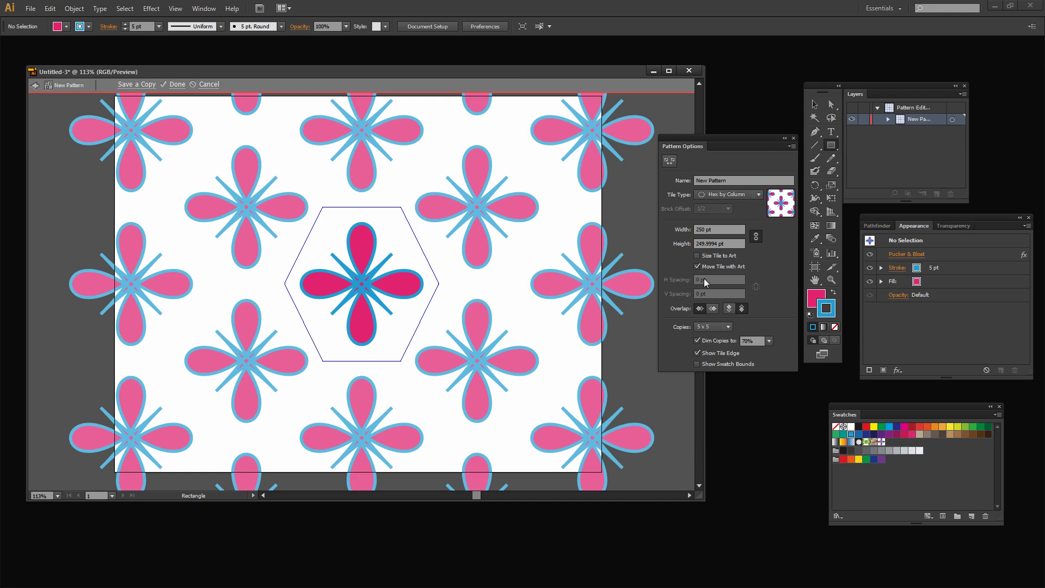
- Size the pattern tile to the art with 10 pt horizontal spacing and 20 pt vertical spacing
{"action": "left_click", "coordinate": [698, 257]}
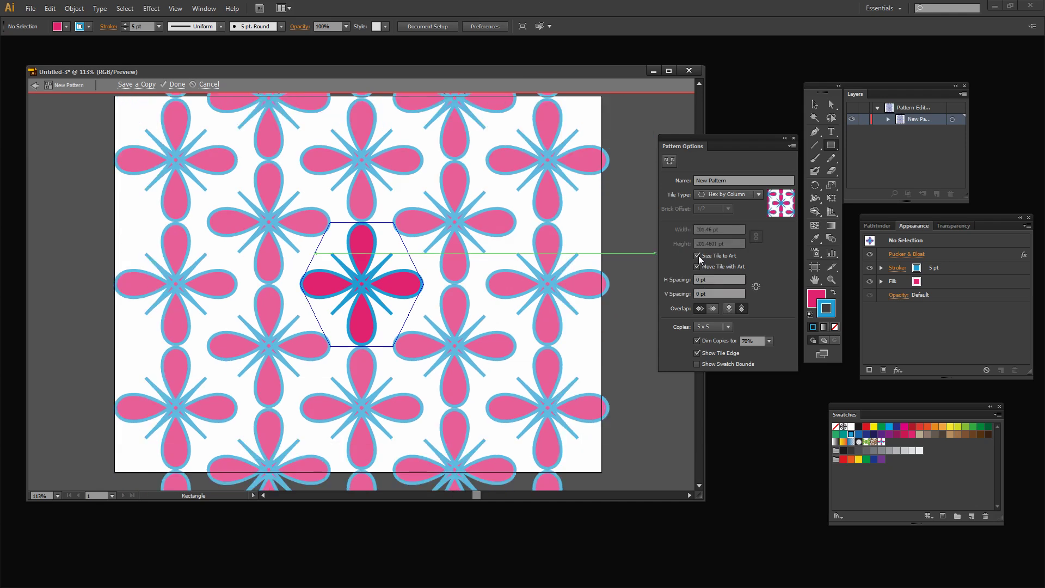
{"action": "left_click", "coordinate": [722, 280]}
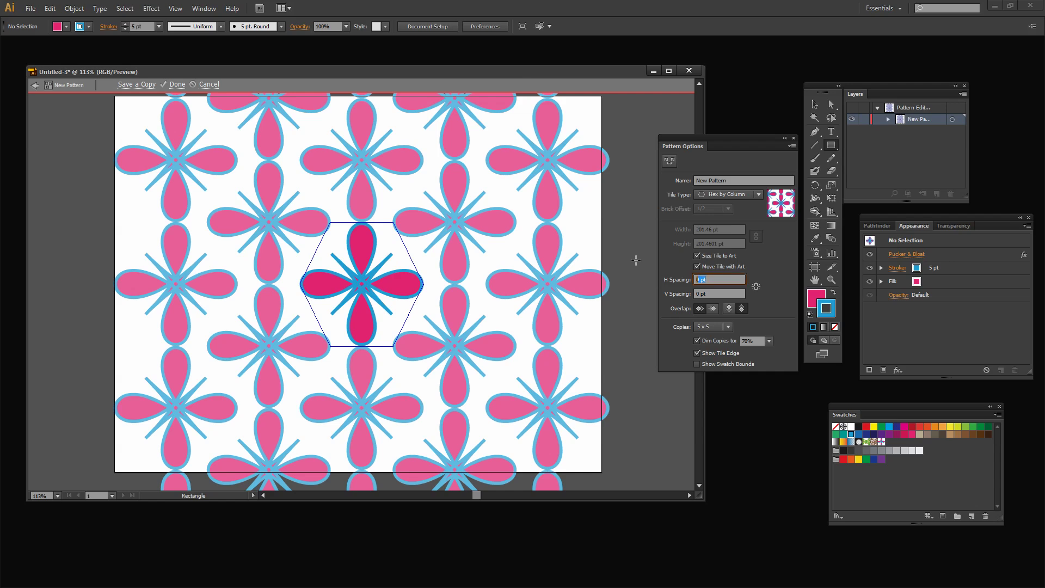
{"action": "type", "text": "10"}
{"action": "key", "text": "Tab"}
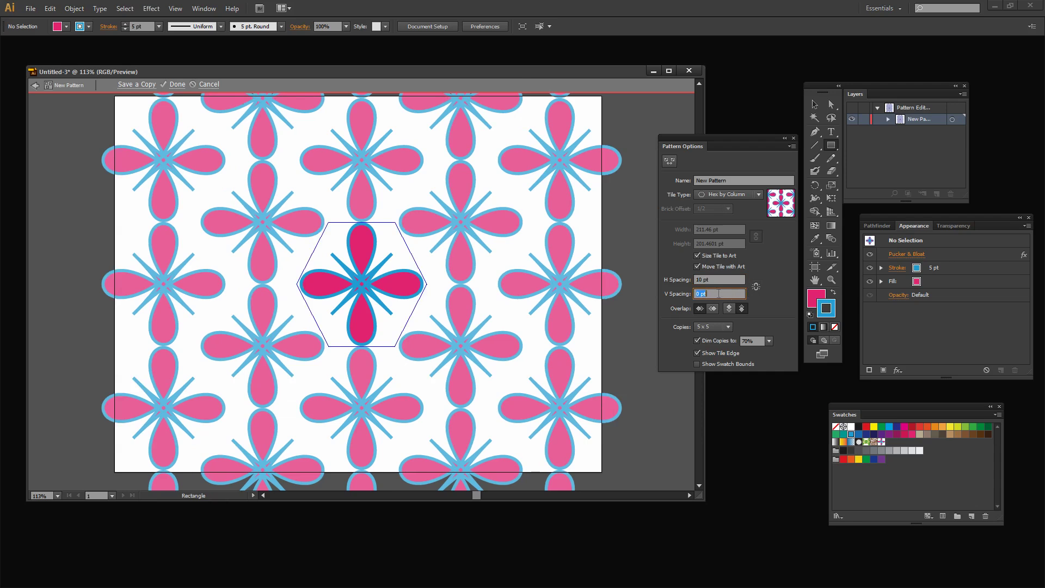
{"action": "type", "text": "20"}
{"action": "key", "text": "Tab"}
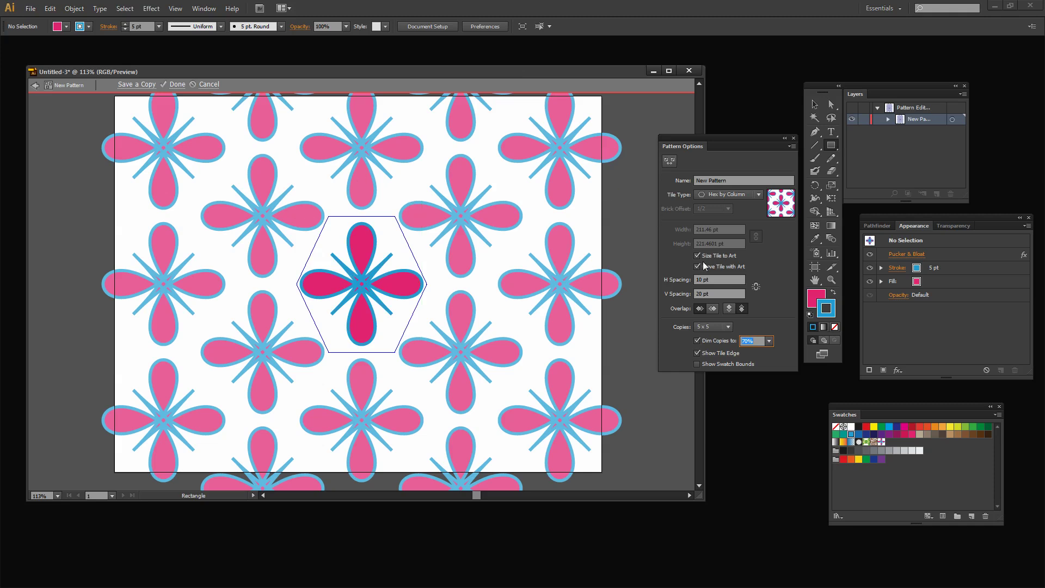
- Turn off sizing the tile to the art and set the tile width to 230 pt with proportional height
{"action": "left_click", "coordinate": [697, 256]}
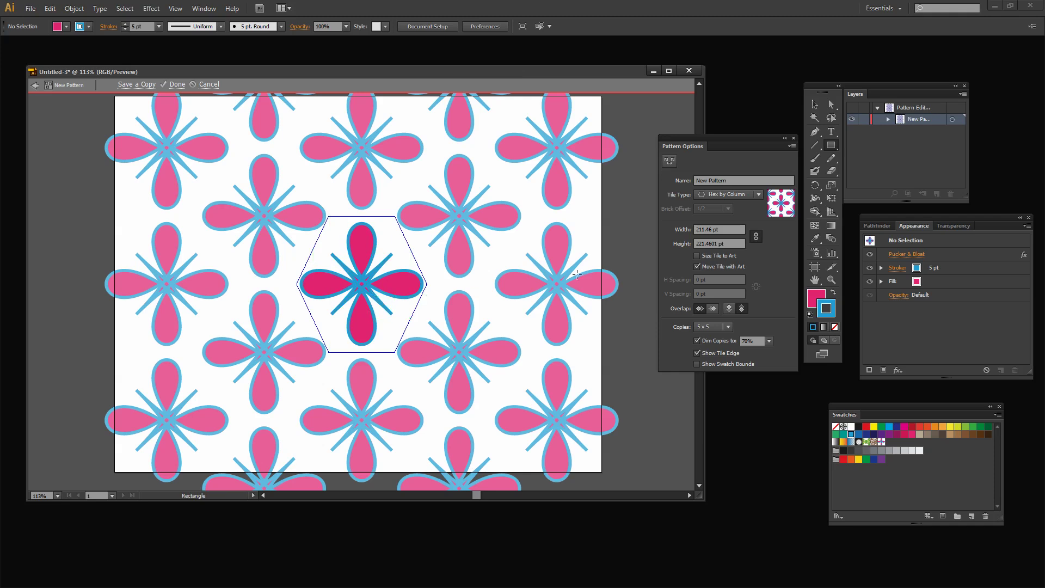
{"action": "left_click", "coordinate": [718, 229]}
{"action": "type", "text": "230"}
{"action": "key", "text": "Tab"}
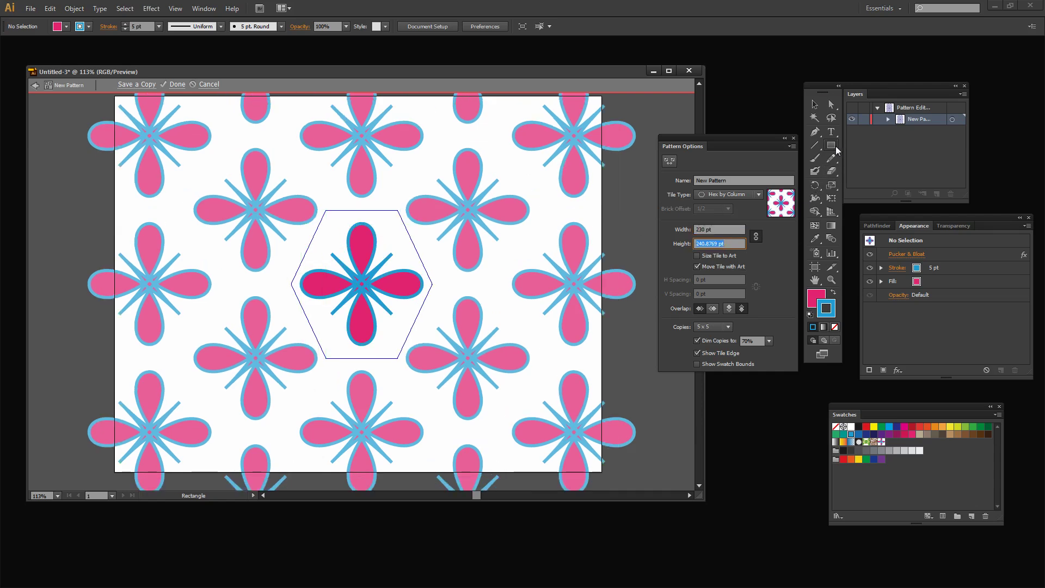
- Draw a circle about 32 pt wide to the right of the flower's top petal and copy it to the petal's left side
{"action": "left_click_drag", "start_coordinate": [836, 147], "coordinate": [859, 170]}
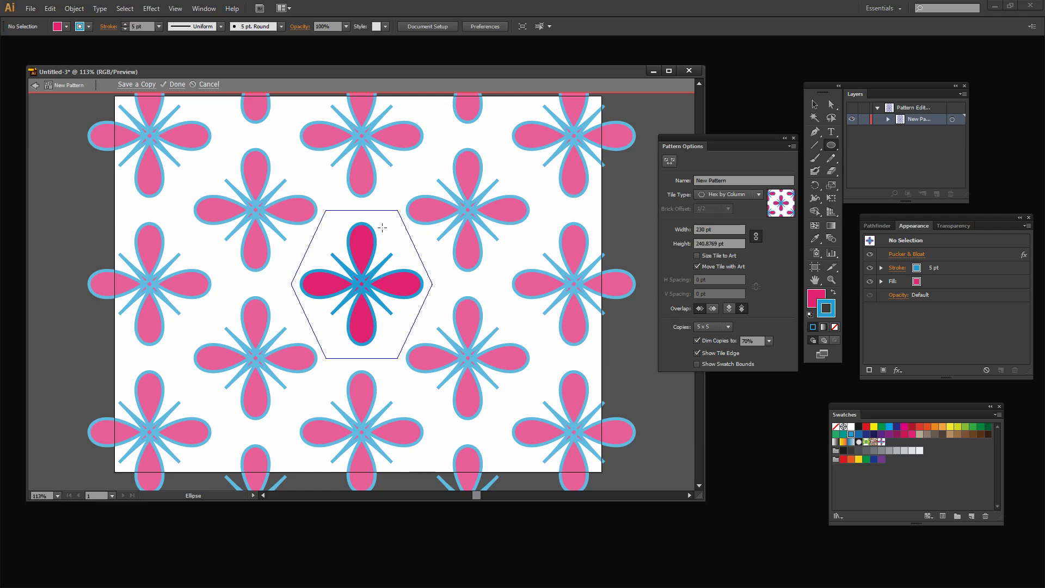
{"action": "left_click_drag", "start_coordinate": [383, 228], "coordinate": [401, 247]}
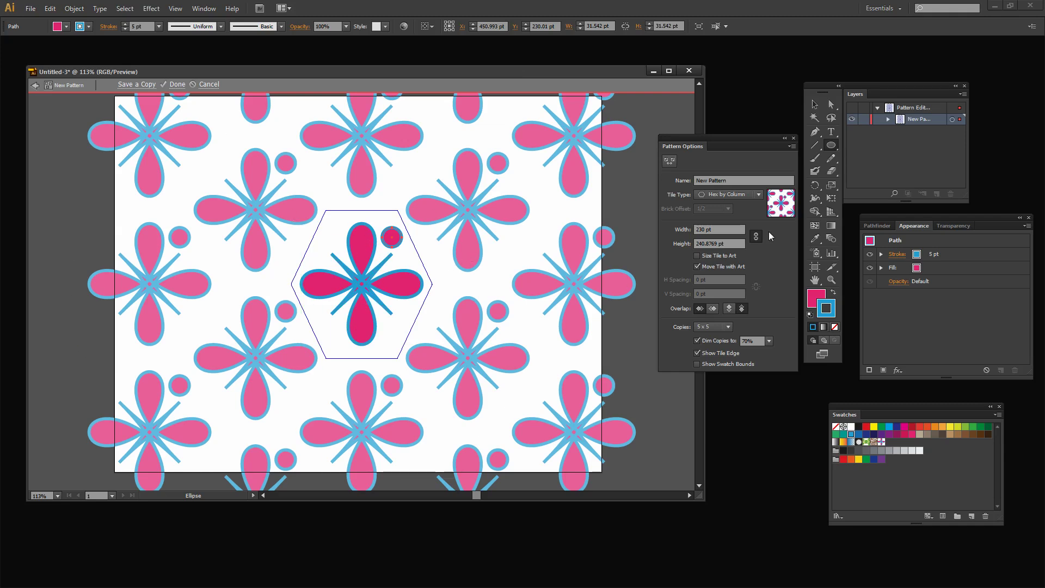
{"action": "left_click", "coordinate": [815, 104]}
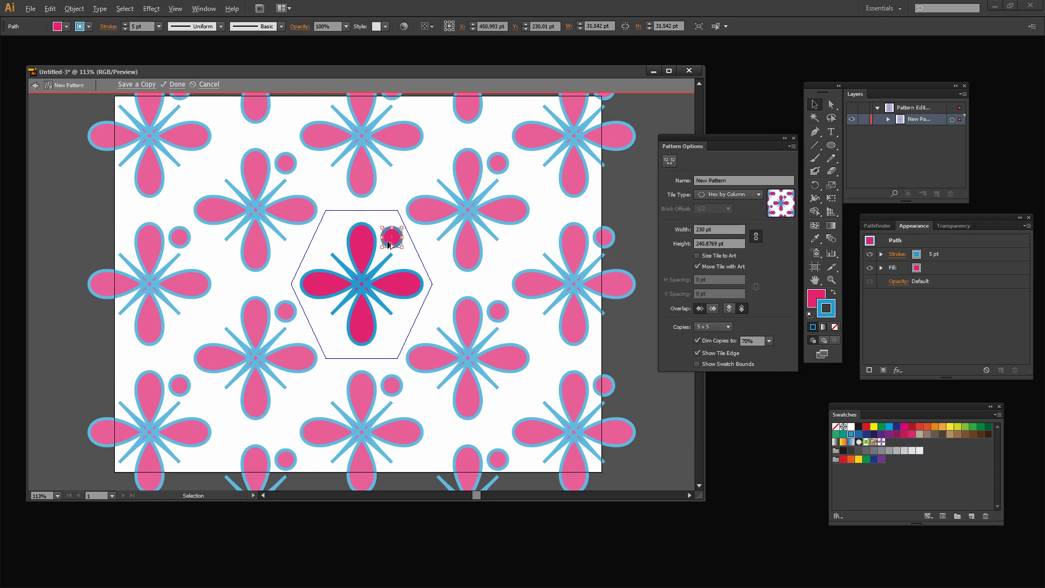
{"action": "left_click_drag", "start_coordinate": [389, 245], "coordinate": [326, 243]}
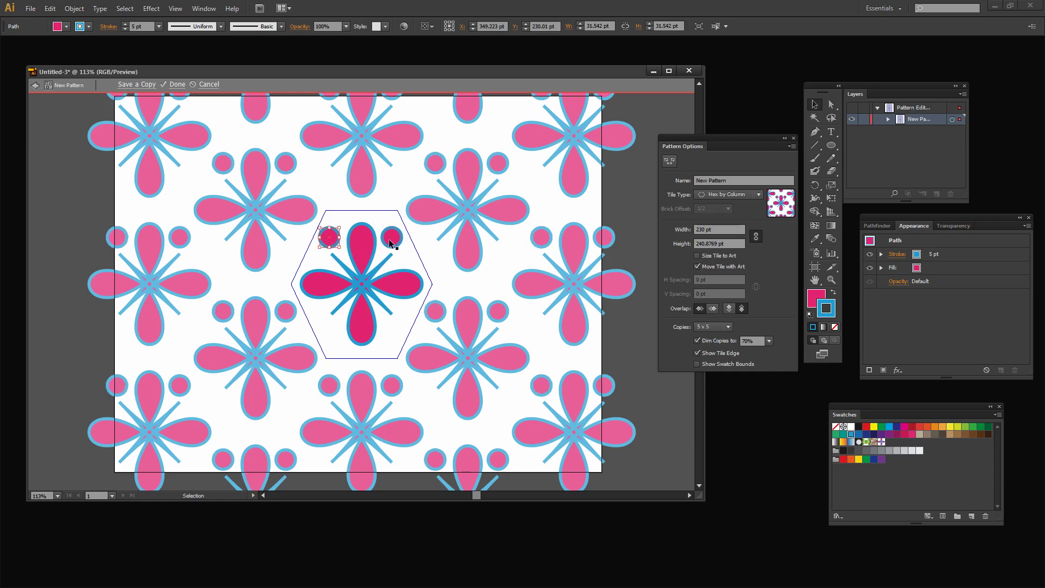
- Copy both circles down to either side of the flower's bottom petal and finish editing the pattern
{"action": "left_click", "coordinate": [389, 240], "text": "shift"}
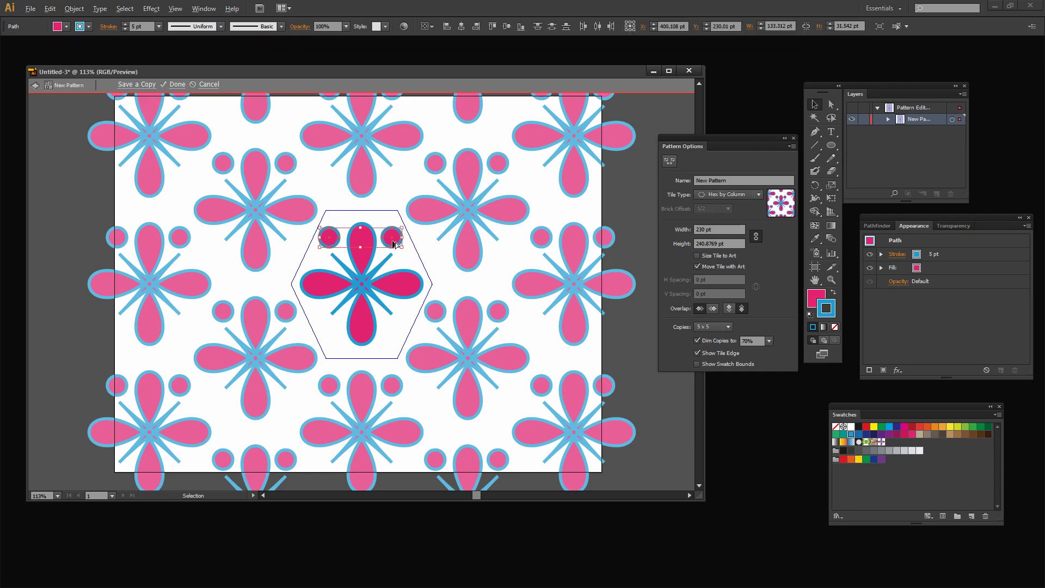
{"action": "left_click_drag", "start_coordinate": [394, 243], "coordinate": [392, 336], "text": "alt"}
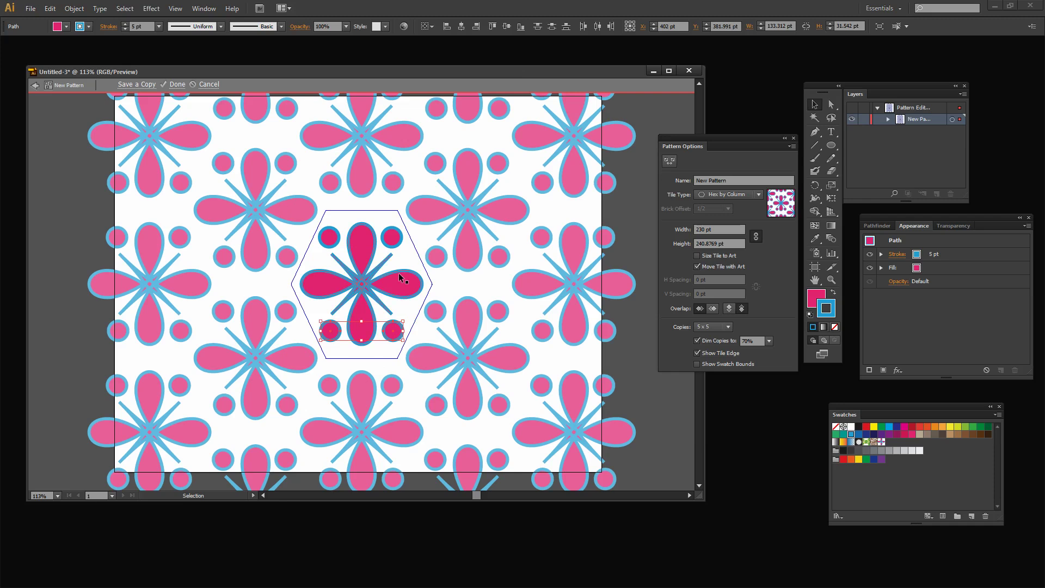
{"action": "left_click", "coordinate": [392, 238]}
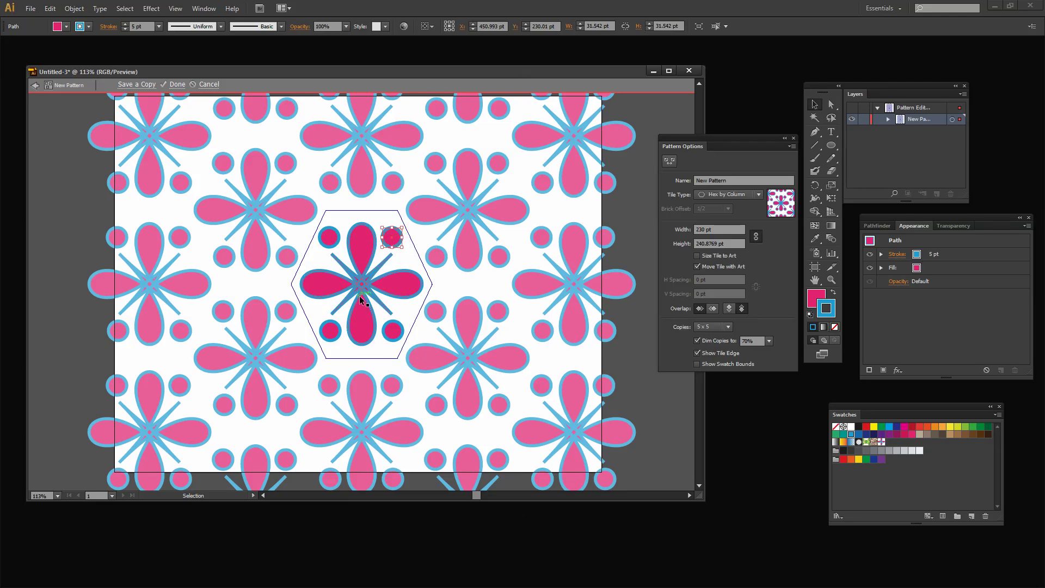
{"action": "left_click", "coordinate": [177, 84]}
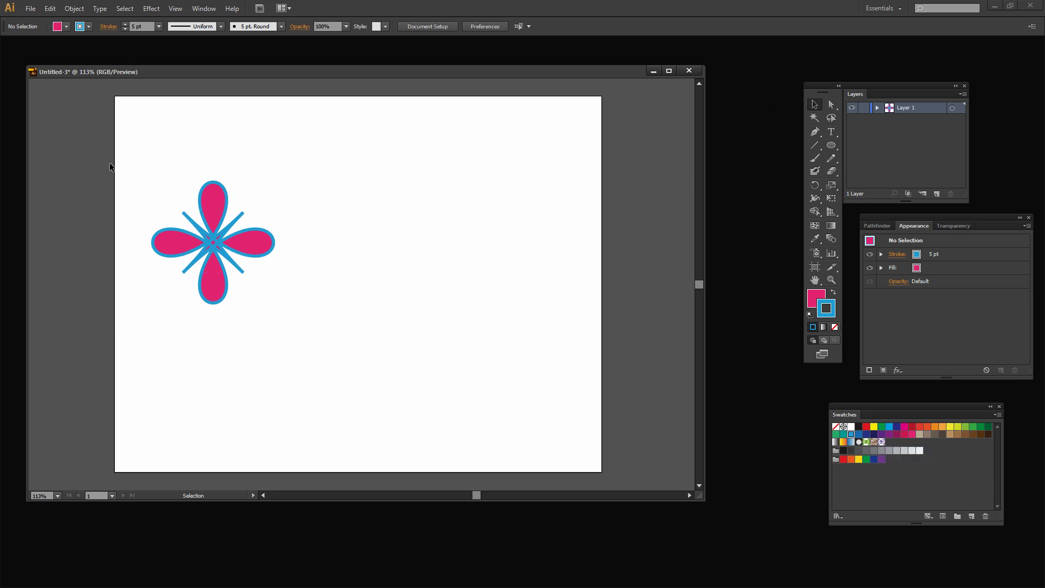
- Move the flower to the artboard's lower-right corner and draw a rectangle about 444 by 584 pt on the artboard's left side
{"action": "left_click_drag", "start_coordinate": [170, 208], "coordinate": [186, 216]}
{"action": "left_click_drag", "start_coordinate": [223, 254], "coordinate": [649, 427]}
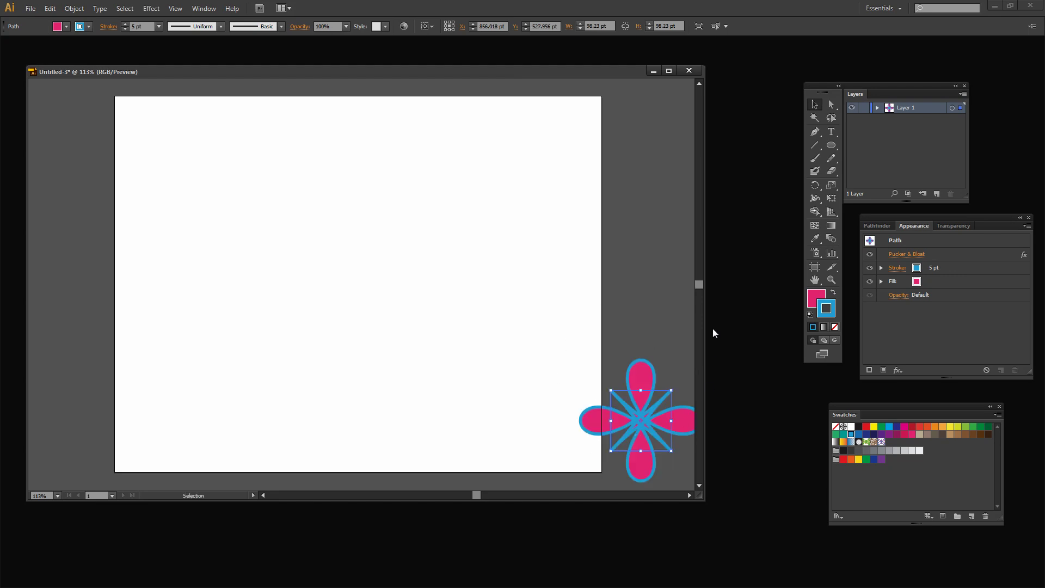
{"action": "left_click_drag", "start_coordinate": [834, 145], "coordinate": [856, 149]}
{"action": "left_click_drag", "start_coordinate": [123, 103], "coordinate": [397, 463]}
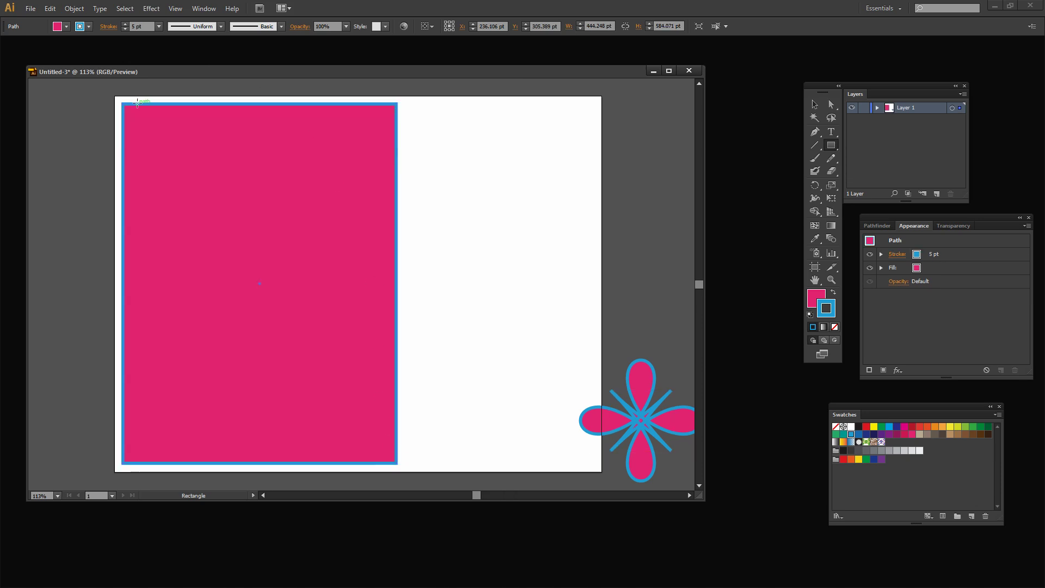
- Remove the rectangle's stroke and fill it with the new flower pattern swatch
{"action": "left_click", "coordinate": [80, 26]}
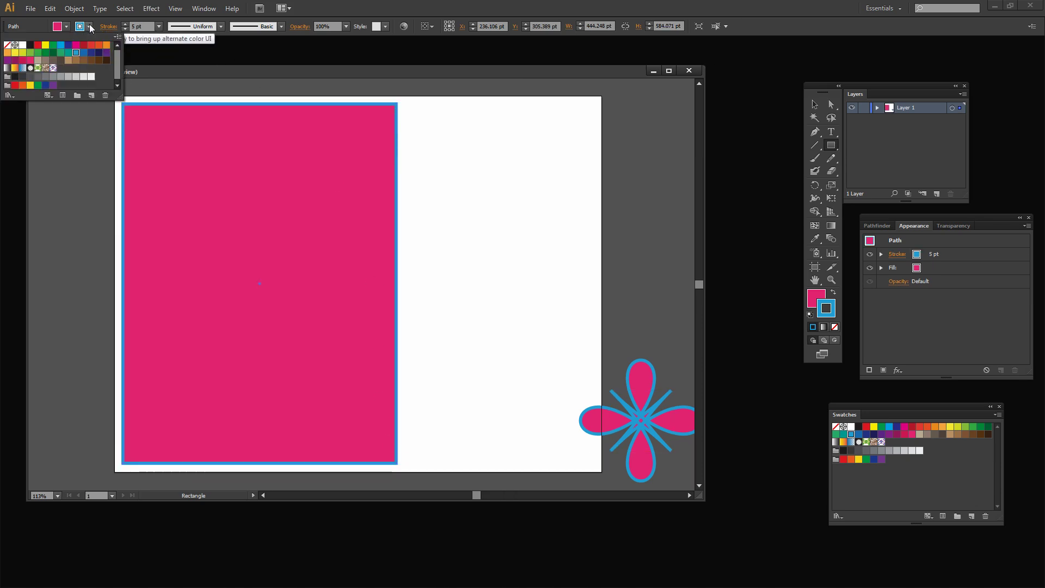
{"action": "left_click", "coordinate": [7, 46]}
{"action": "key", "text": "Escape"}
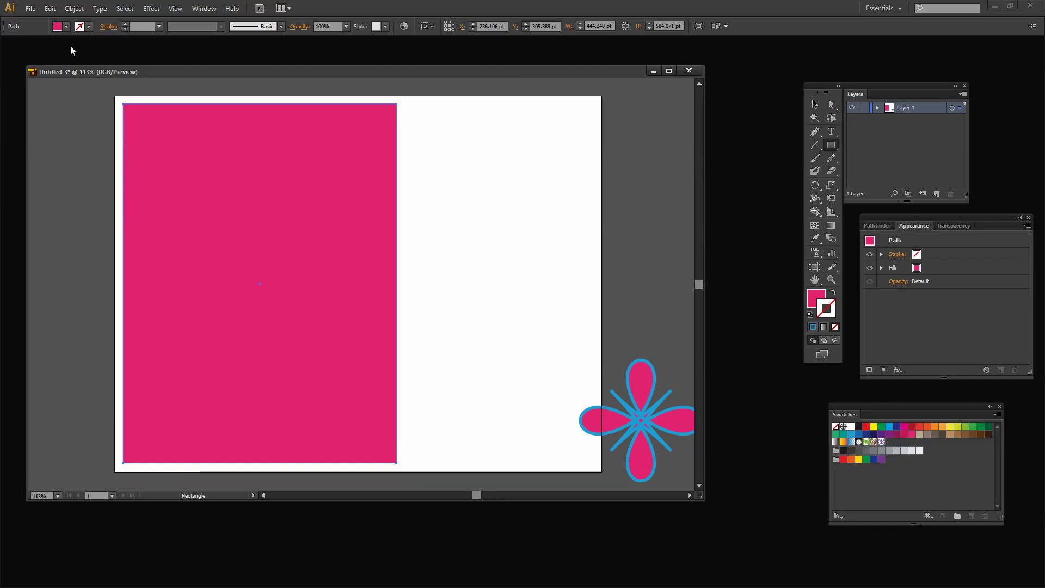
{"action": "left_click", "coordinate": [67, 26]}
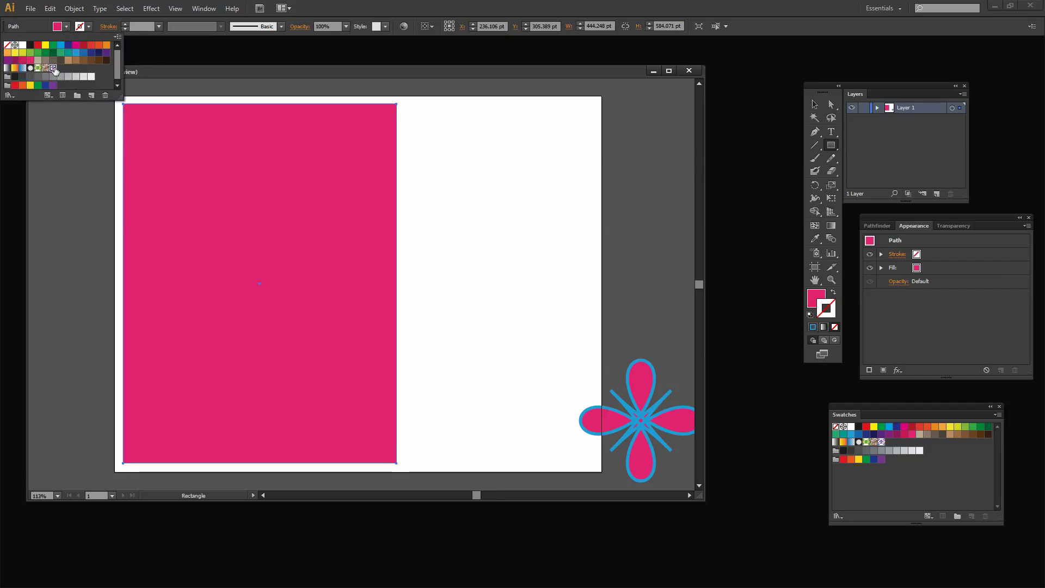
{"action": "left_click", "coordinate": [54, 68]}
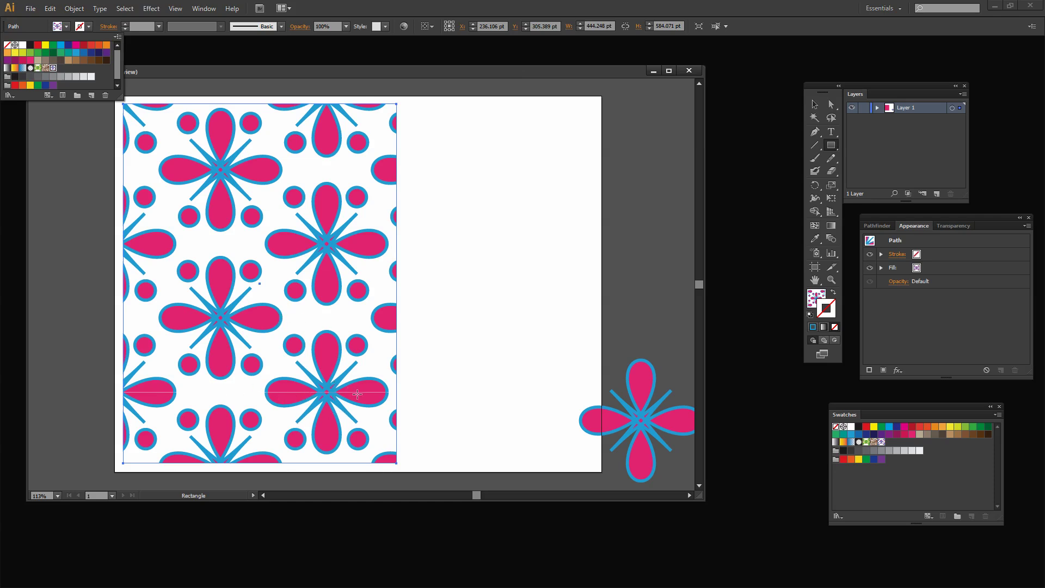
{"action": "left_click", "coordinate": [45, 27]}
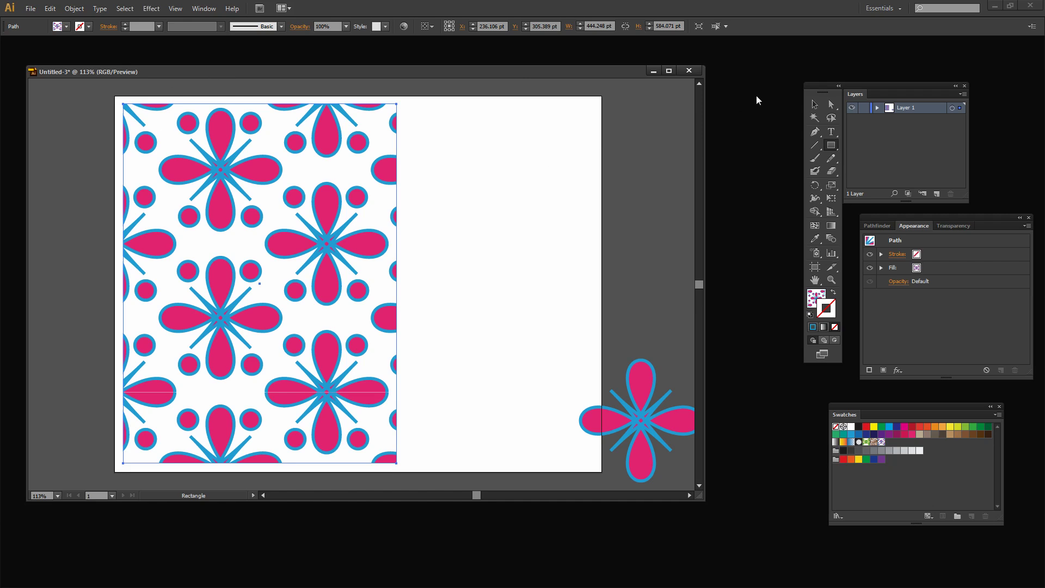
- Scale only the rectangle's pattern fill uniformly to 25%, leaving Transform Objects off and Transform Patterns on
{"action": "left_click", "coordinate": [814, 105]}
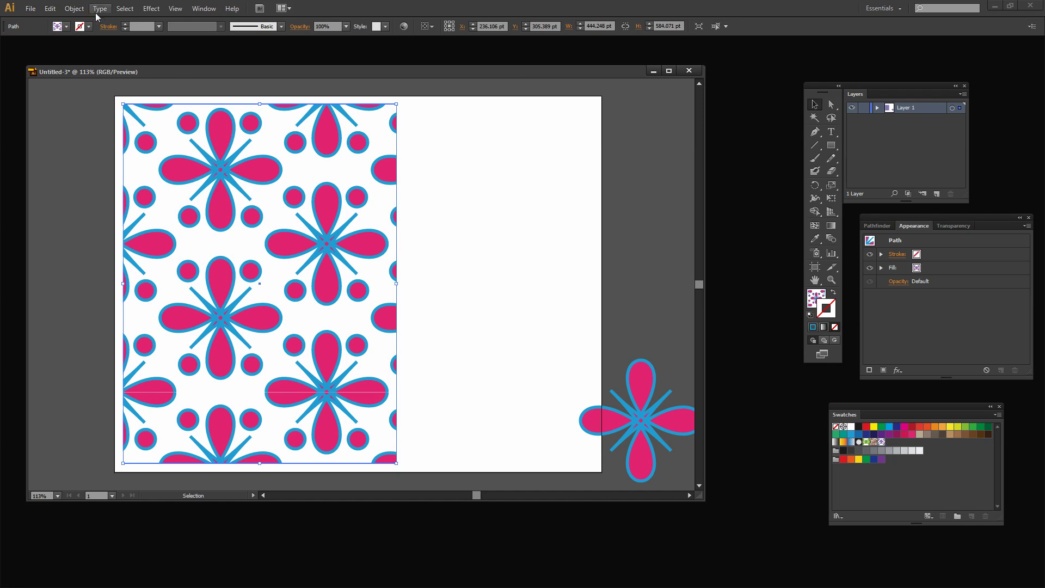
{"action": "left_click", "coordinate": [75, 9]}
{"action": "mouse_move", "coordinate": [84, 21]}
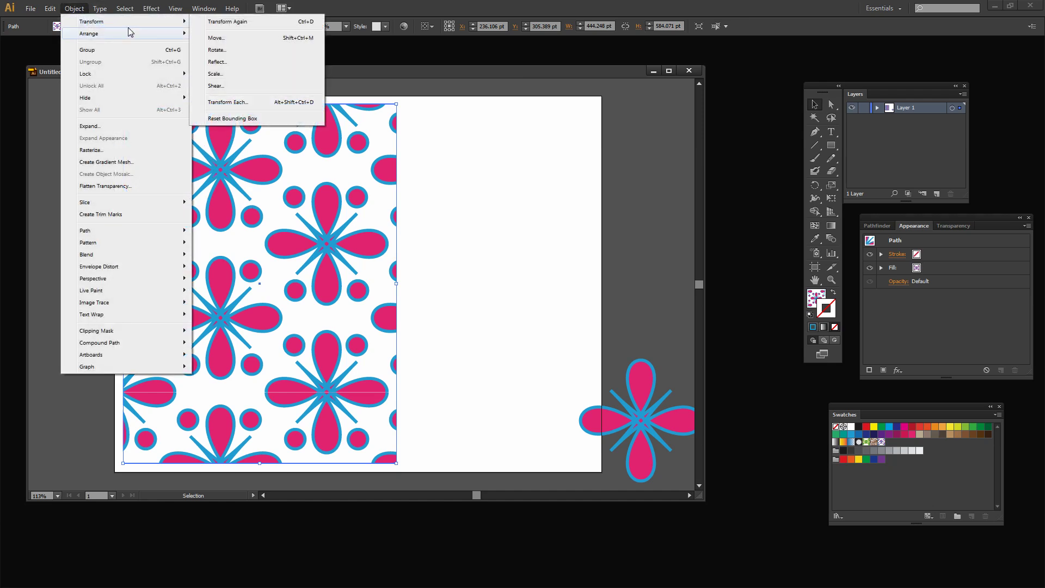
{"action": "left_click", "coordinate": [221, 74]}
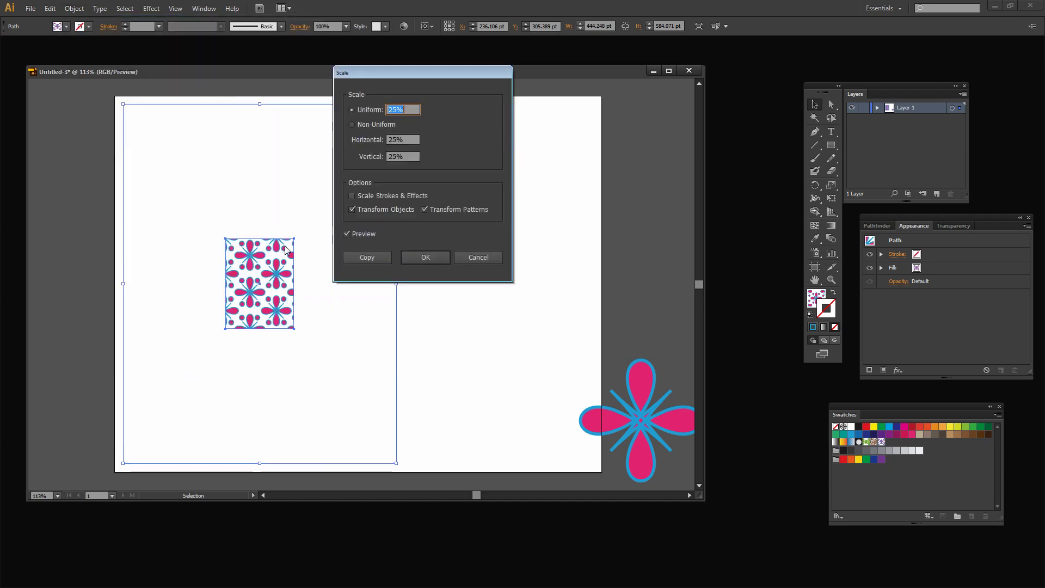
{"action": "left_click", "coordinate": [351, 210]}
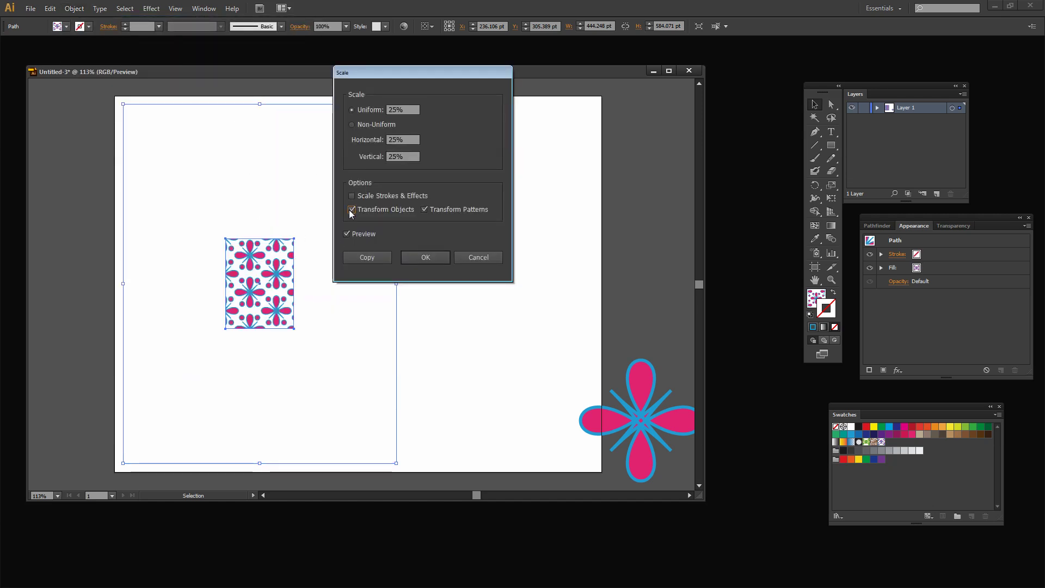
{"action": "left_click", "coordinate": [351, 210]}
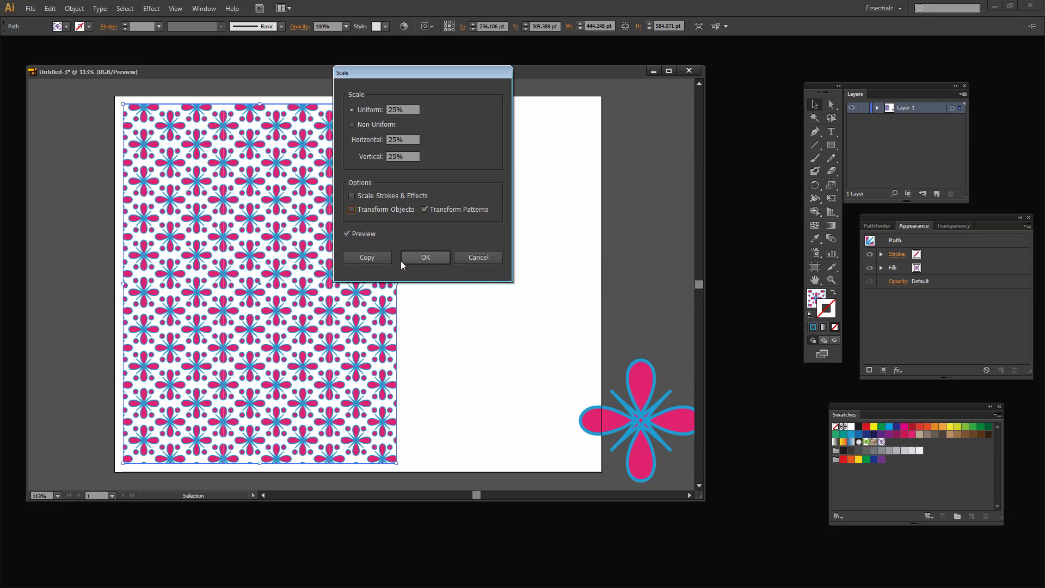
{"action": "left_click", "coordinate": [417, 260]}
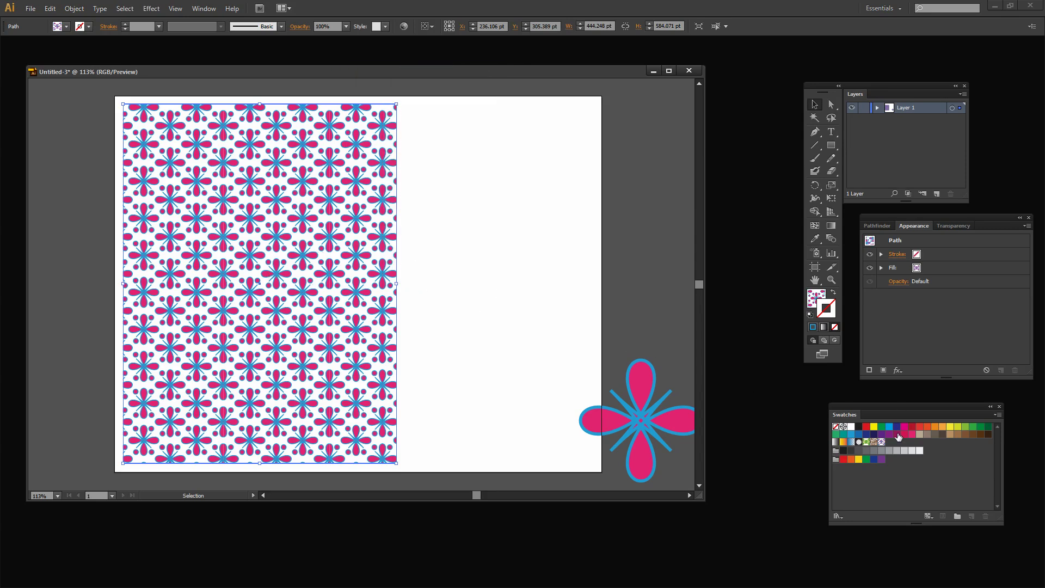
- Save the document's swatches as an Illustrator swatch library file named flower55 in the Swatches folder
{"action": "left_click", "coordinate": [882, 442]}
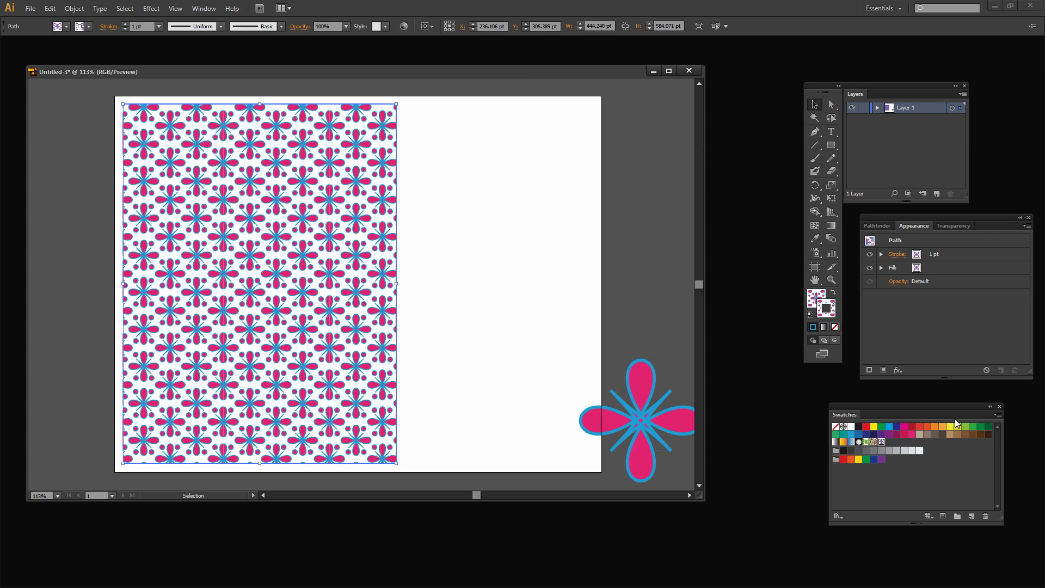
{"action": "left_click_drag", "start_coordinate": [987, 414], "coordinate": [533, 134]}
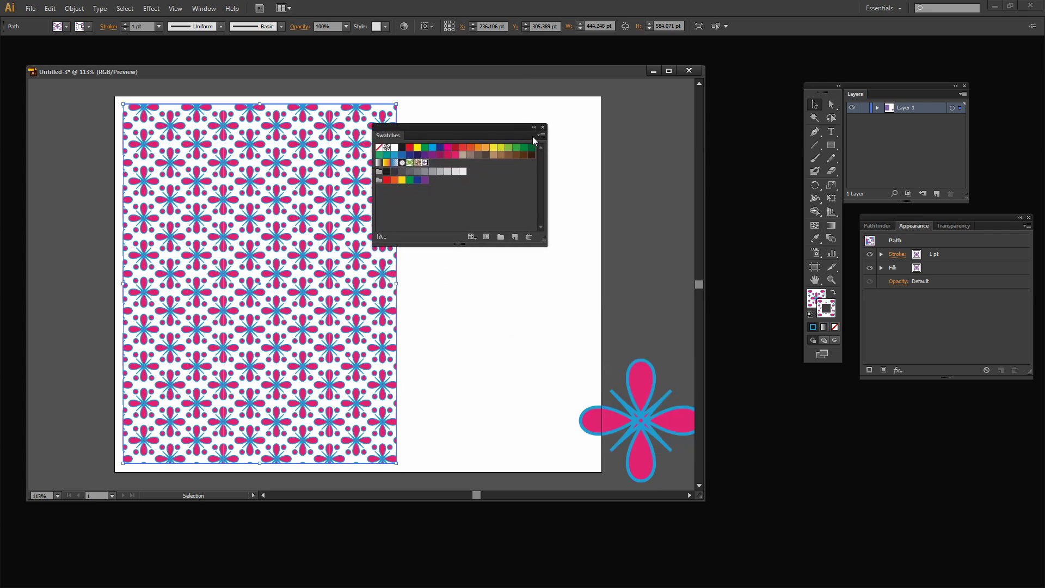
{"action": "double_click", "coordinate": [534, 136]}
{"action": "left_click", "coordinate": [540, 135]}
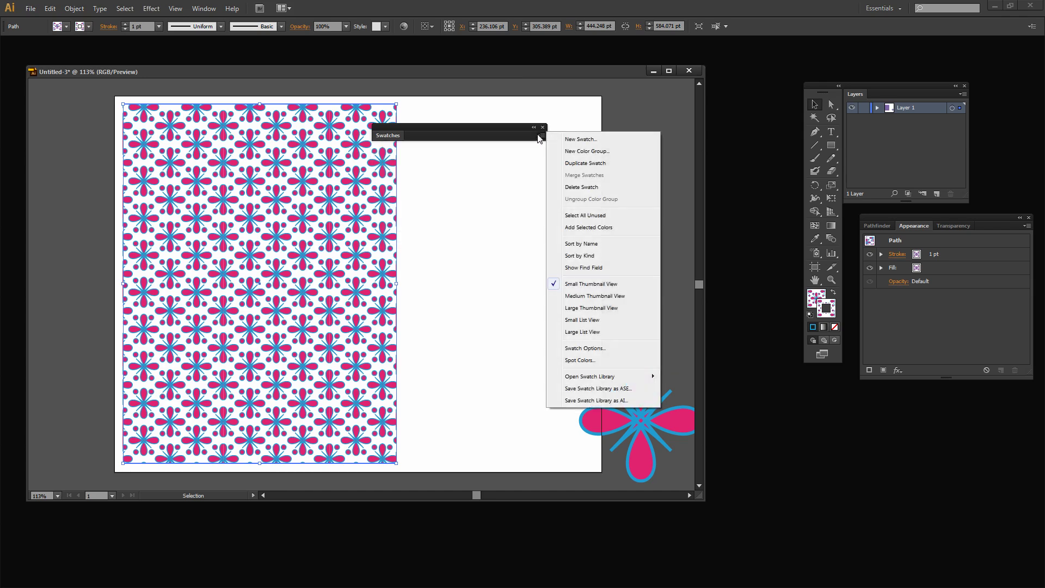
{"action": "left_click", "coordinate": [575, 402]}
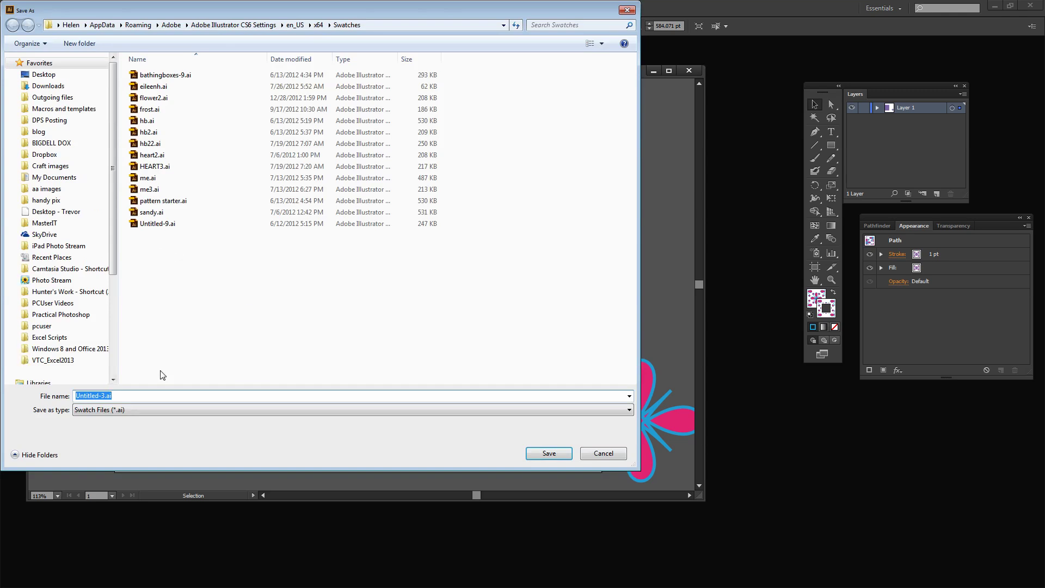
{"action": "type", "text": "flower"}
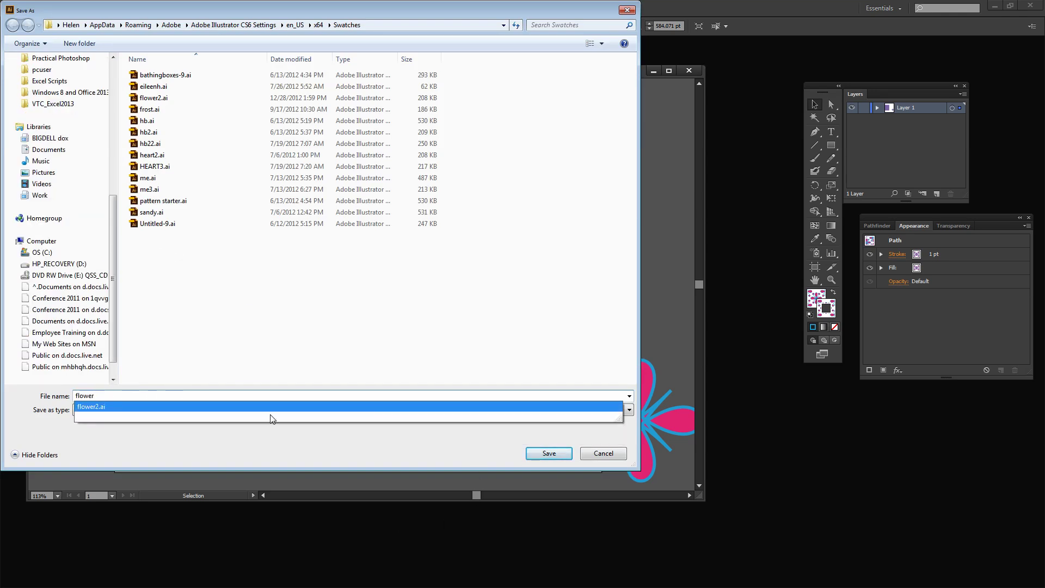
{"action": "type", "text": "55"}
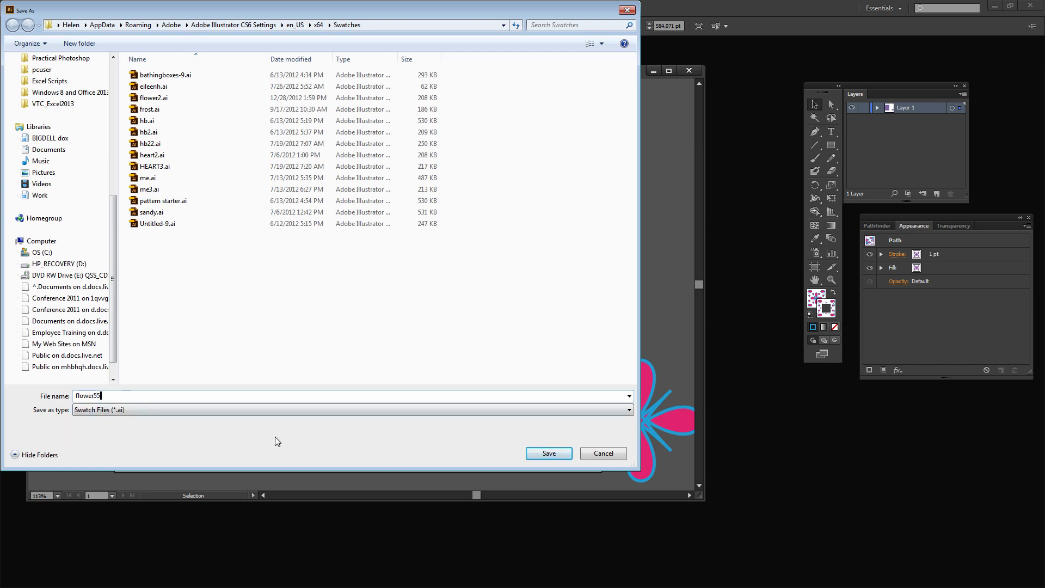
{"action": "left_click", "coordinate": [528, 456]}
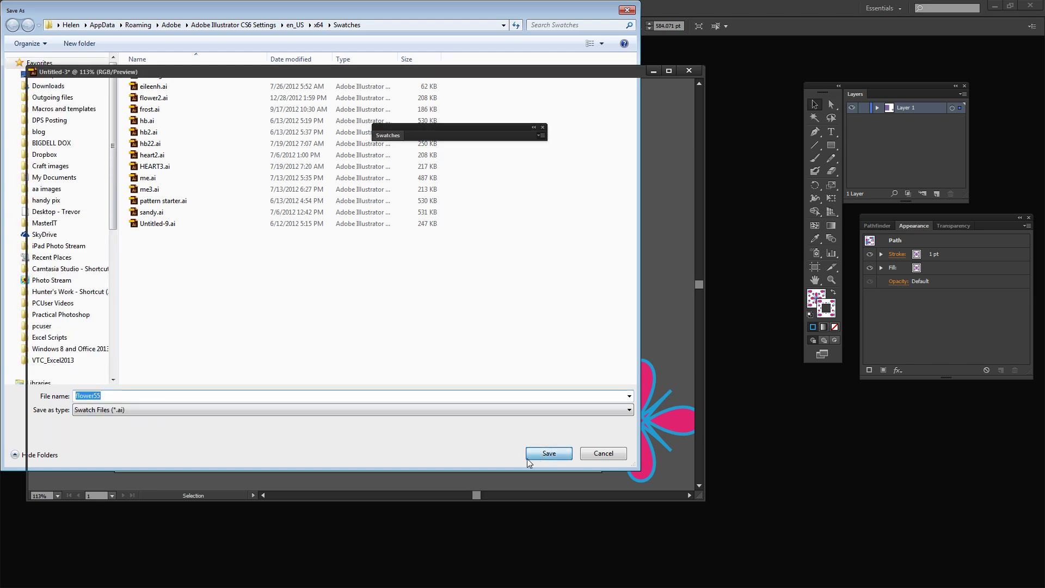
{"action": "left_click", "coordinate": [531, 454]}
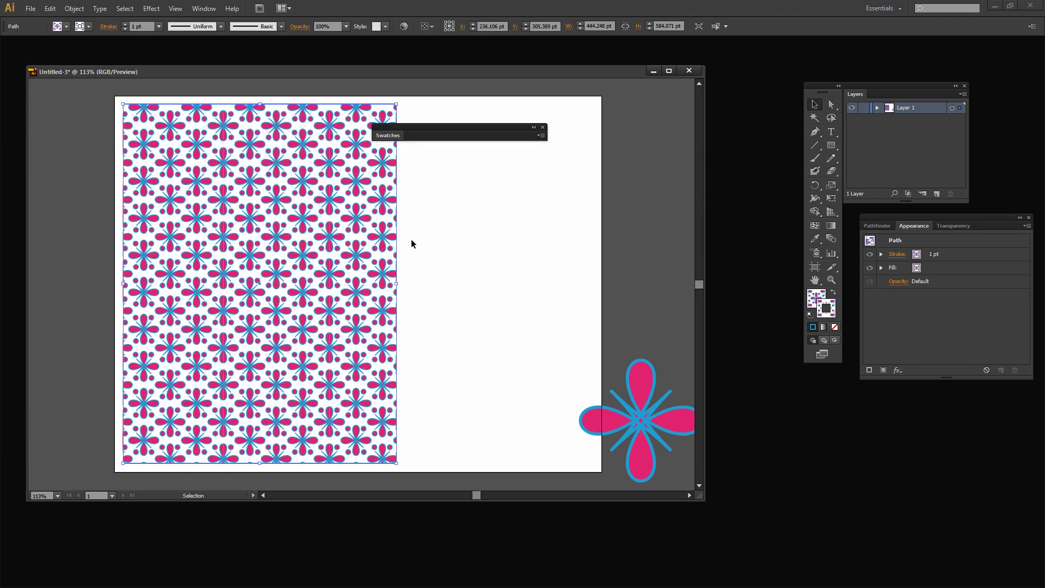
- Open a copy of the flower pattern swatch for editing and select the circle at the tile's upper left
{"action": "left_click_drag", "start_coordinate": [450, 129], "coordinate": [898, 415]}
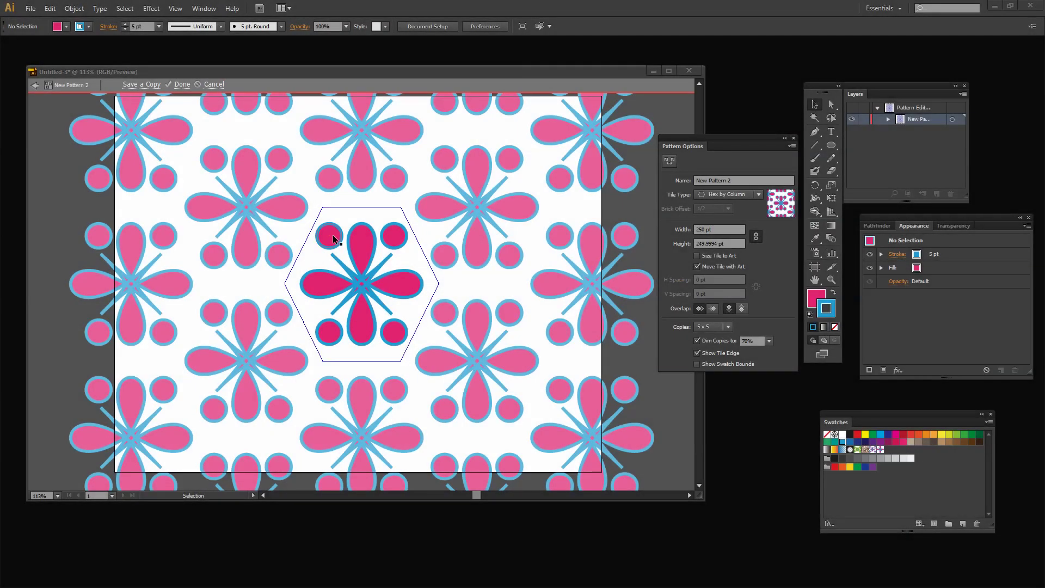
{"action": "left_click", "coordinate": [334, 237]}
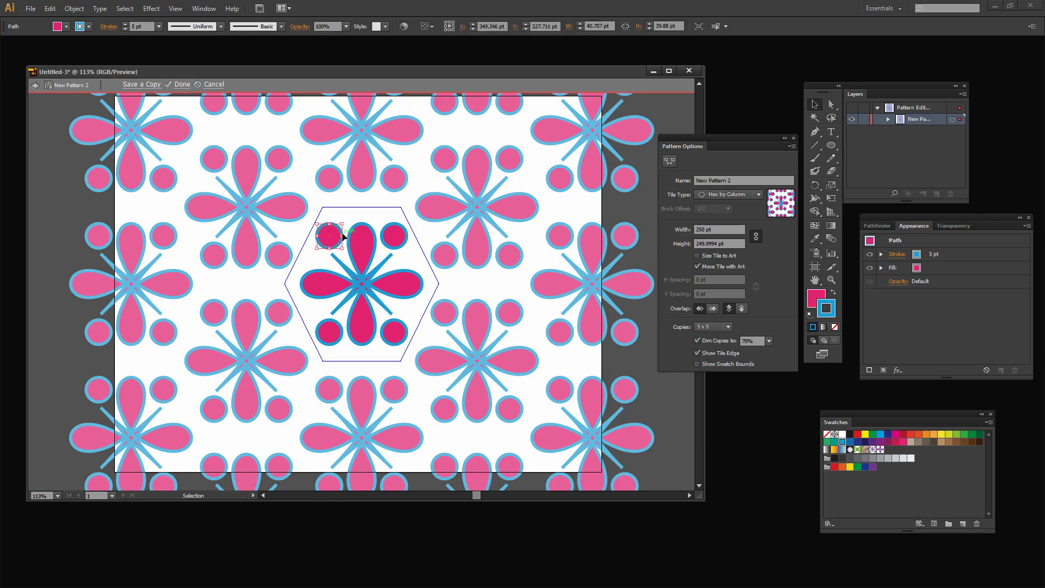
{"action": "left_click", "coordinate": [388, 327]}
{"action": "left_click", "coordinate": [336, 335]}
{"action": "left_click", "coordinate": [332, 246]}
- Expand the pattern's layer to list its objects and fill the tile's lower-left circle with green
{"action": "left_click", "coordinate": [887, 121]}
{"action": "left_click_drag", "start_coordinate": [965, 196], "coordinate": [966, 203]}
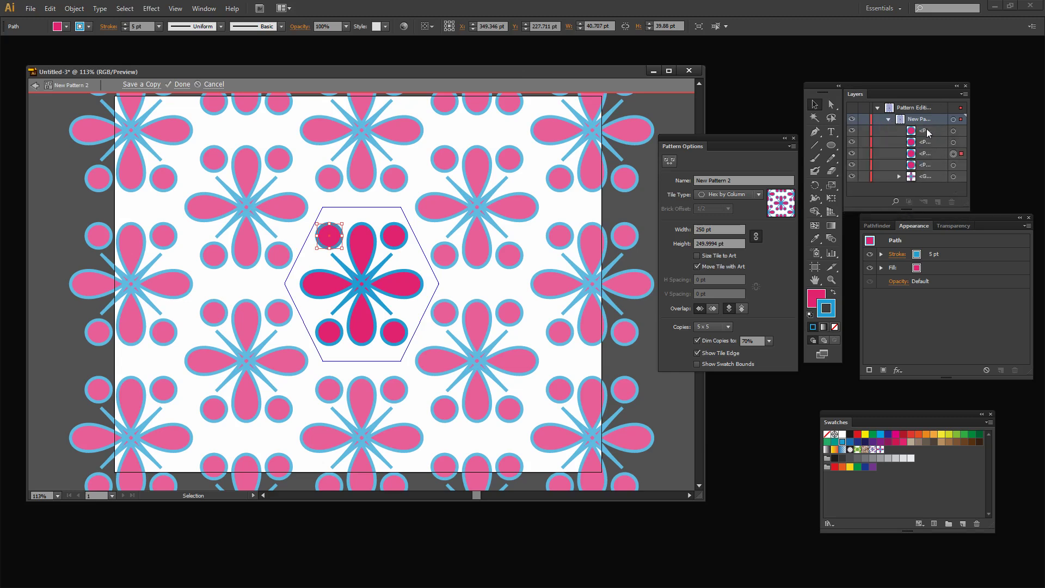
{"action": "left_click", "coordinate": [930, 132]}
{"action": "left_click", "coordinate": [961, 131]}
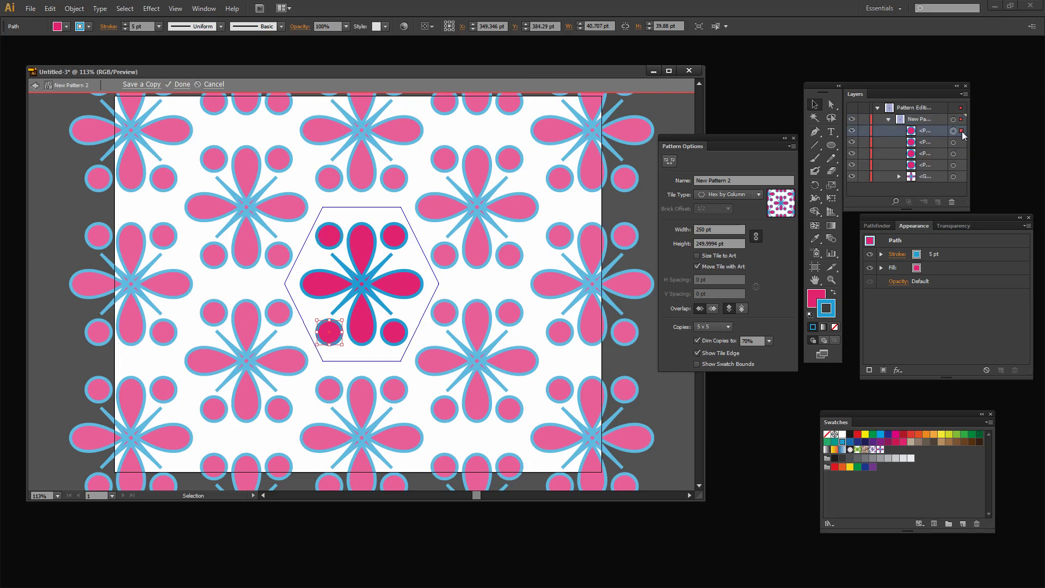
{"action": "left_click", "coordinate": [66, 26]}
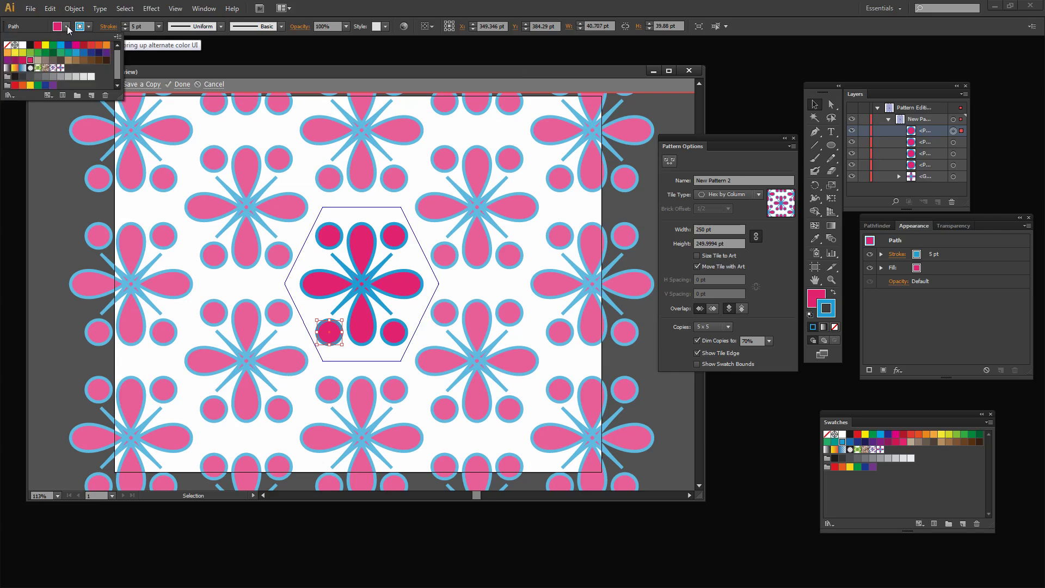
{"action": "left_click", "coordinate": [30, 53]}
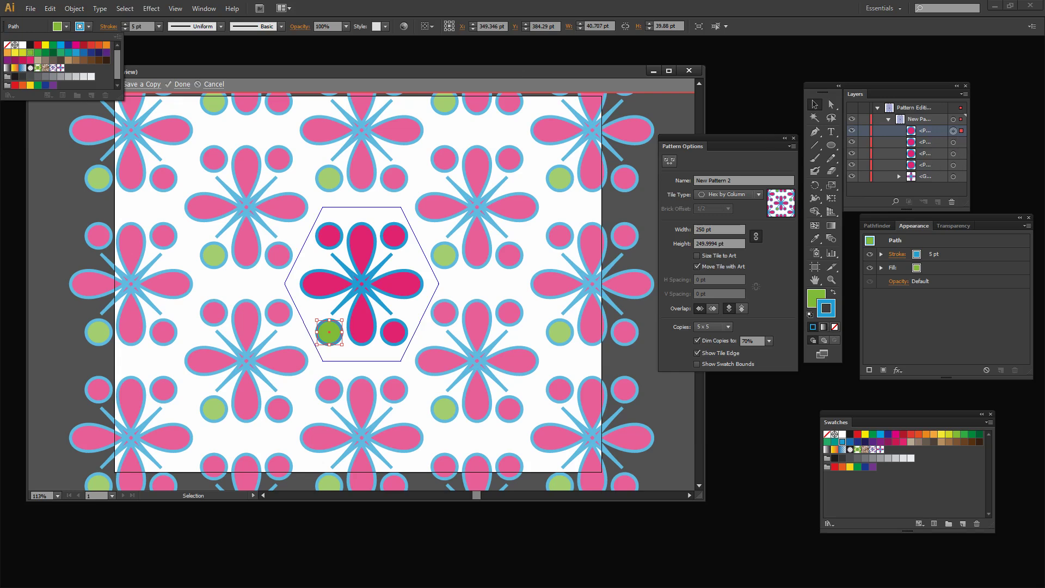
- Fill the tile's lower-right circle with yellow-green and its upper-right circle with green
{"action": "left_click", "coordinate": [953, 142]}
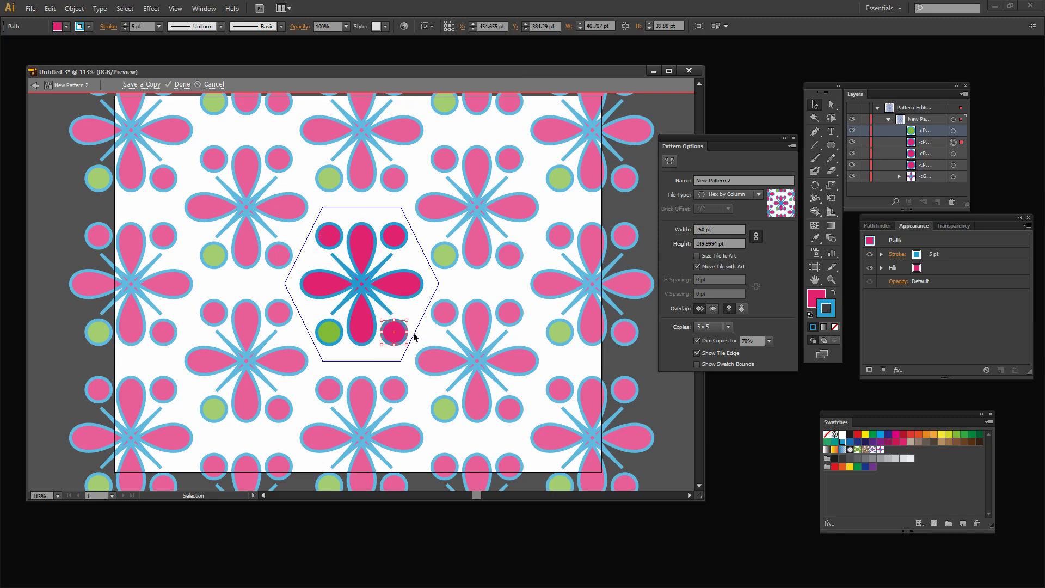
{"action": "left_click", "coordinate": [66, 26]}
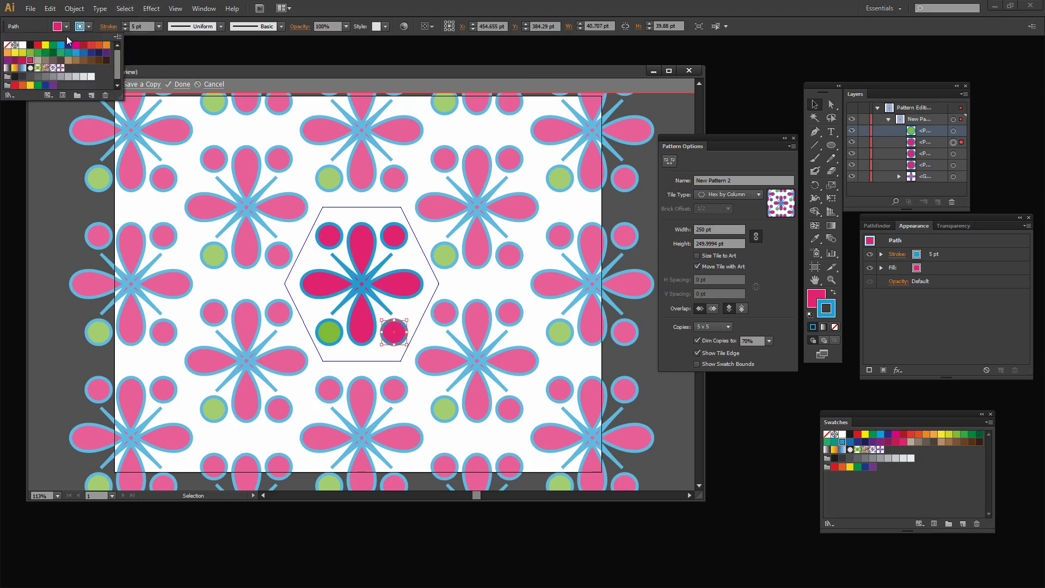
{"action": "left_click", "coordinate": [23, 53]}
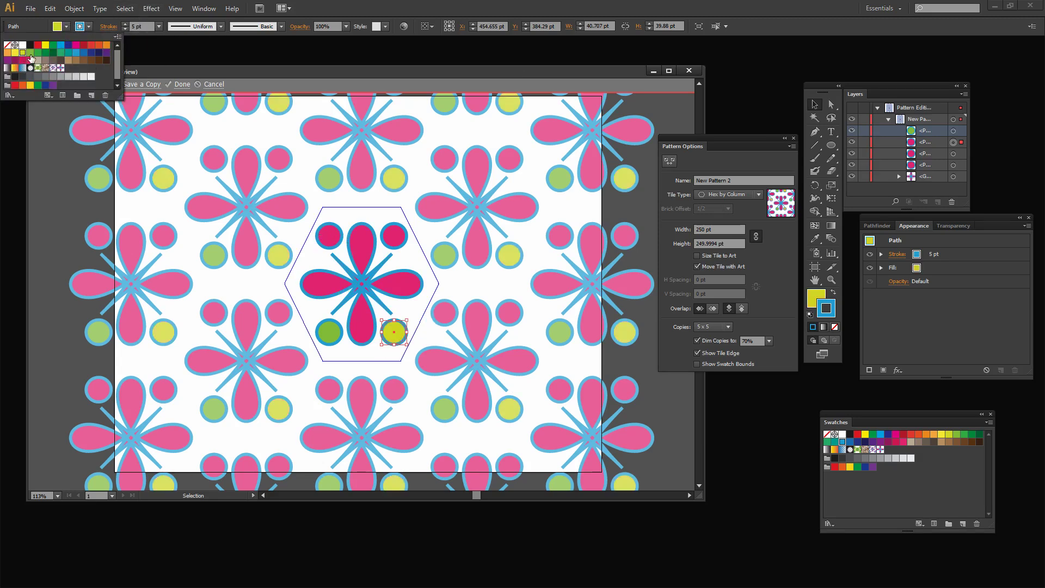
{"action": "left_click", "coordinate": [330, 240]}
{"action": "left_click", "coordinate": [954, 164]}
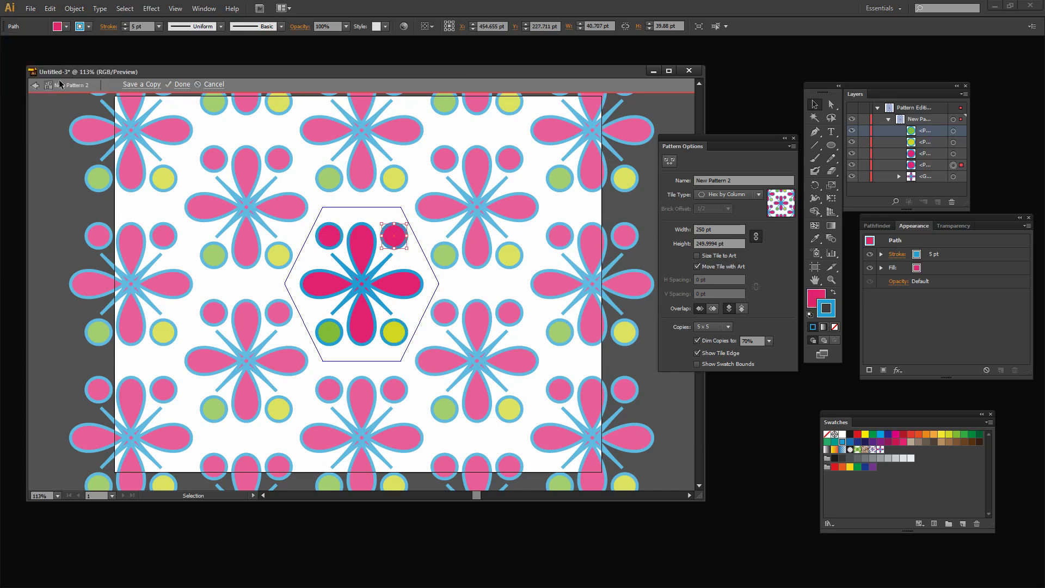
{"action": "left_click", "coordinate": [66, 27]}
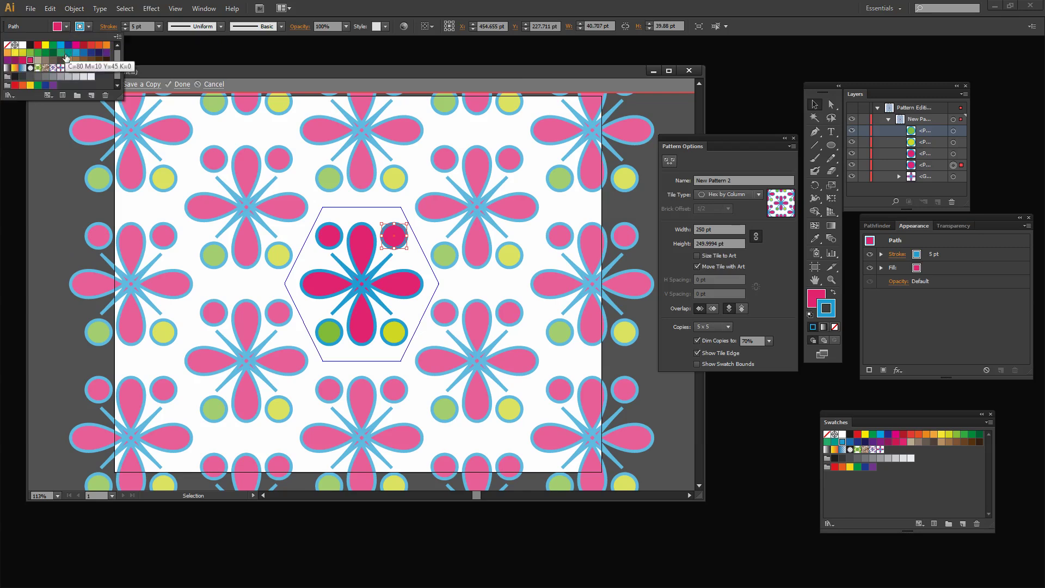
{"action": "left_click", "coordinate": [30, 53]}
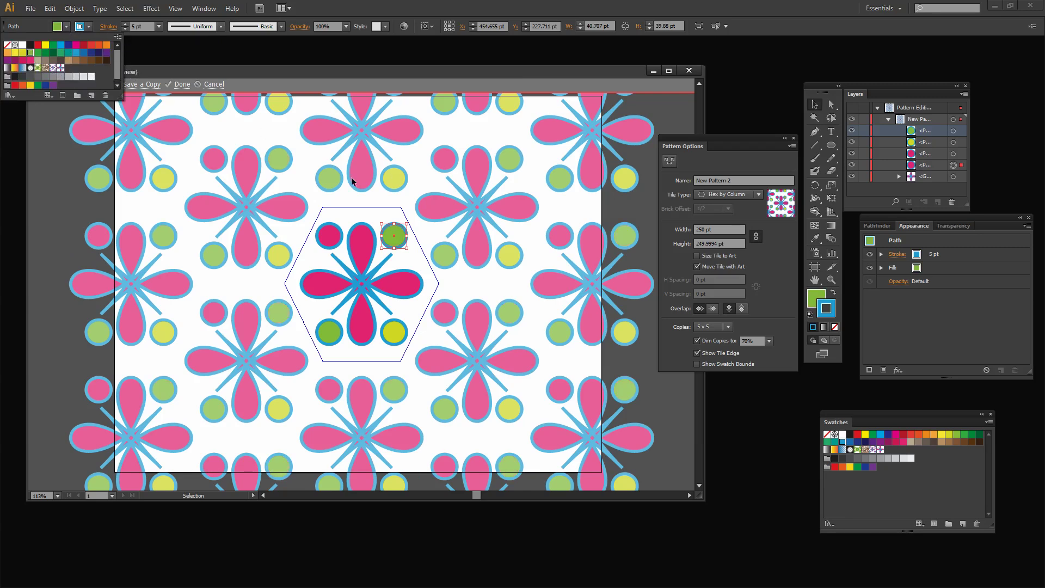
- Fill the tile's upper-left circle with bright yellow
{"action": "left_click", "coordinate": [961, 155]}
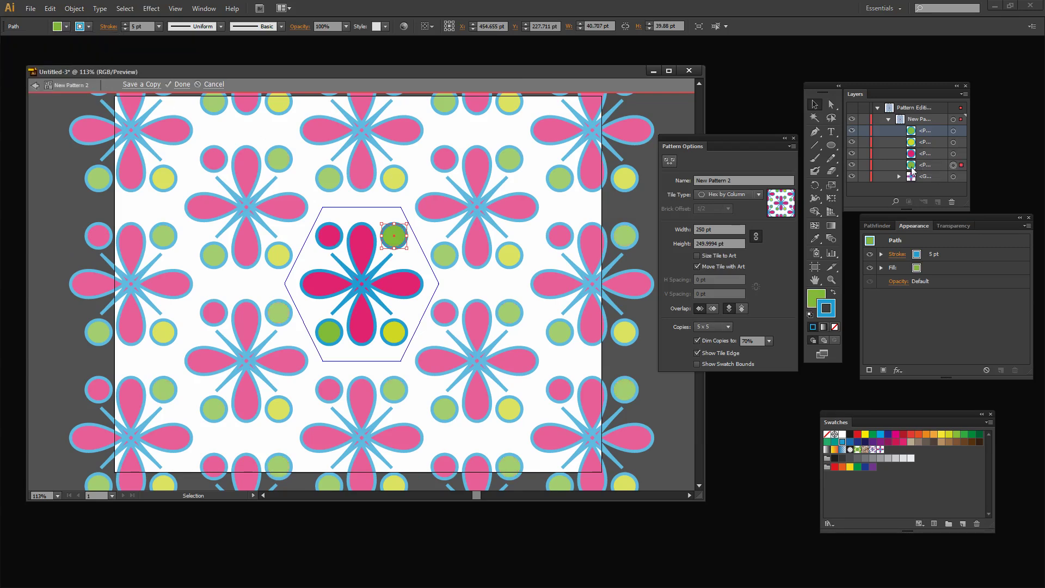
{"action": "left_click", "coordinate": [330, 237]}
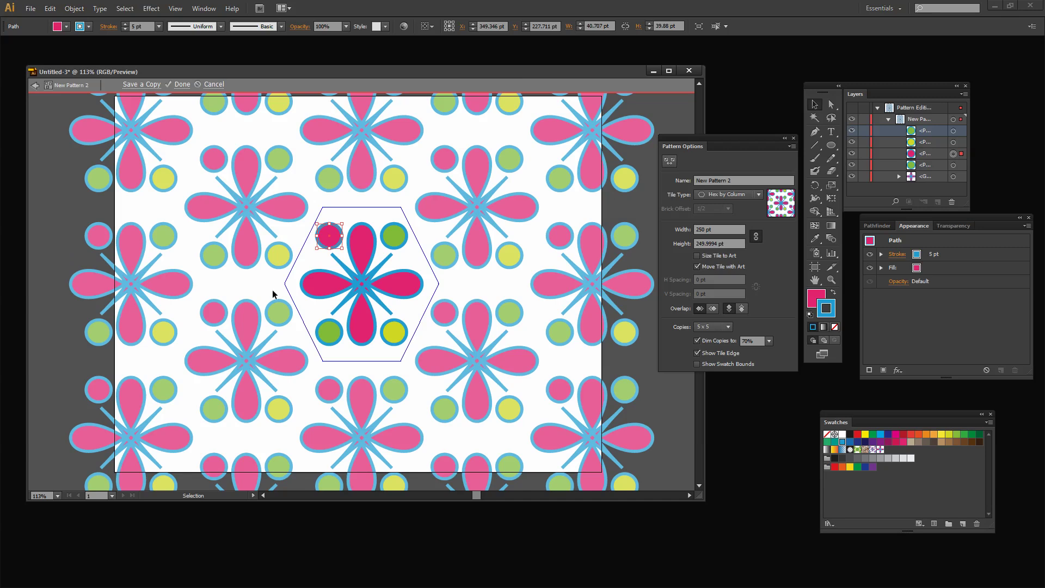
{"action": "left_click", "coordinate": [65, 25]}
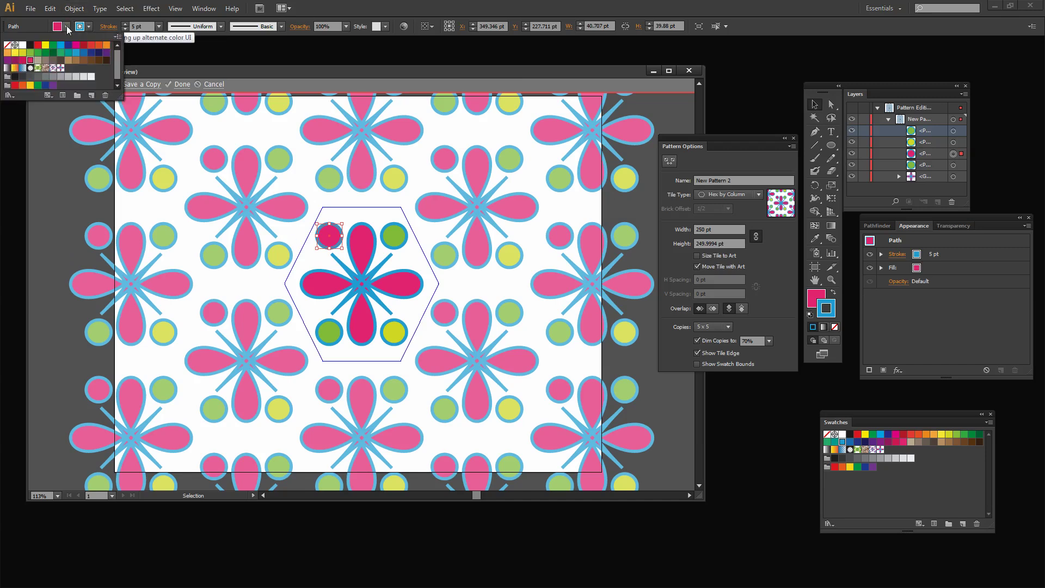
{"action": "left_click", "coordinate": [14, 53]}
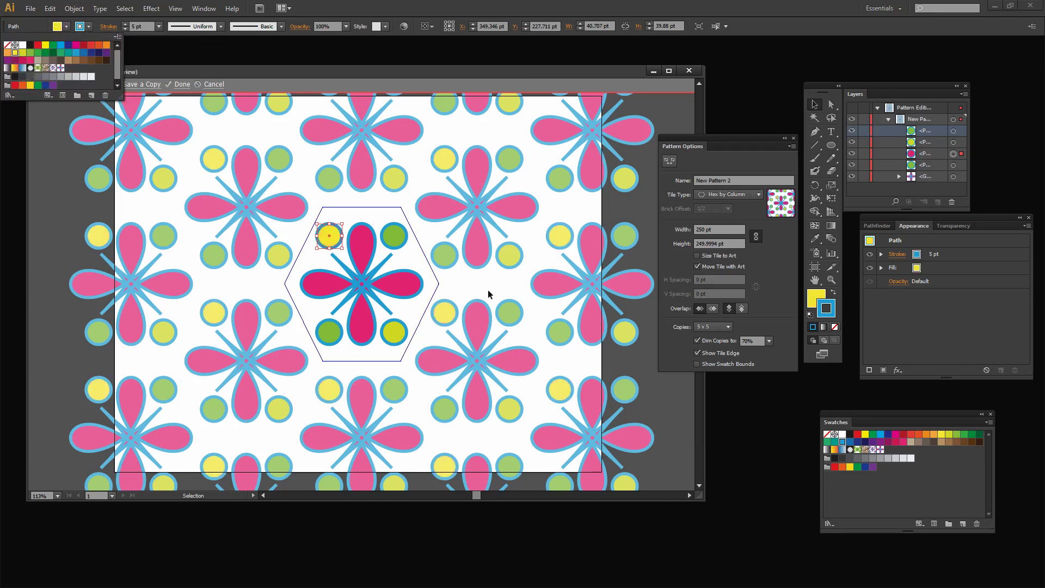
{"action": "left_click", "coordinate": [363, 284]}
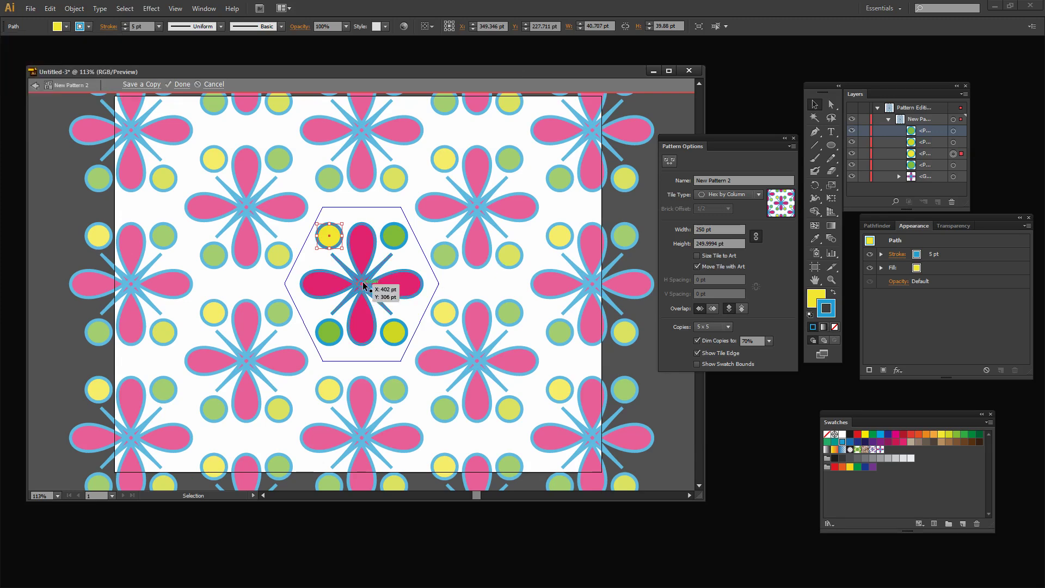
- Expand the flower group to list its paths and fill the tile's petal path with green
{"action": "left_click", "coordinate": [899, 177]}
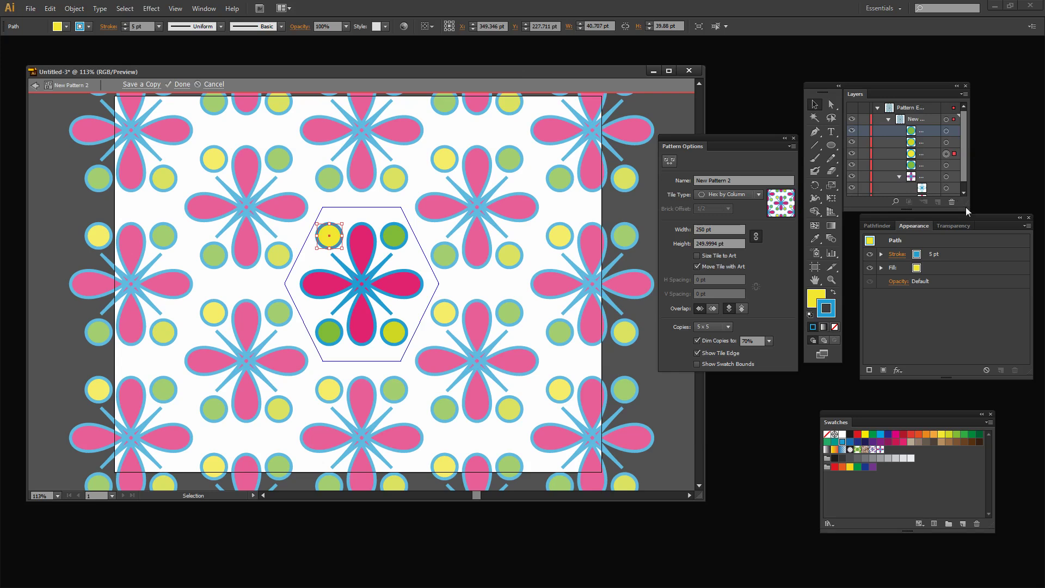
{"action": "left_click_drag", "start_coordinate": [973, 217], "coordinate": [970, 298]}
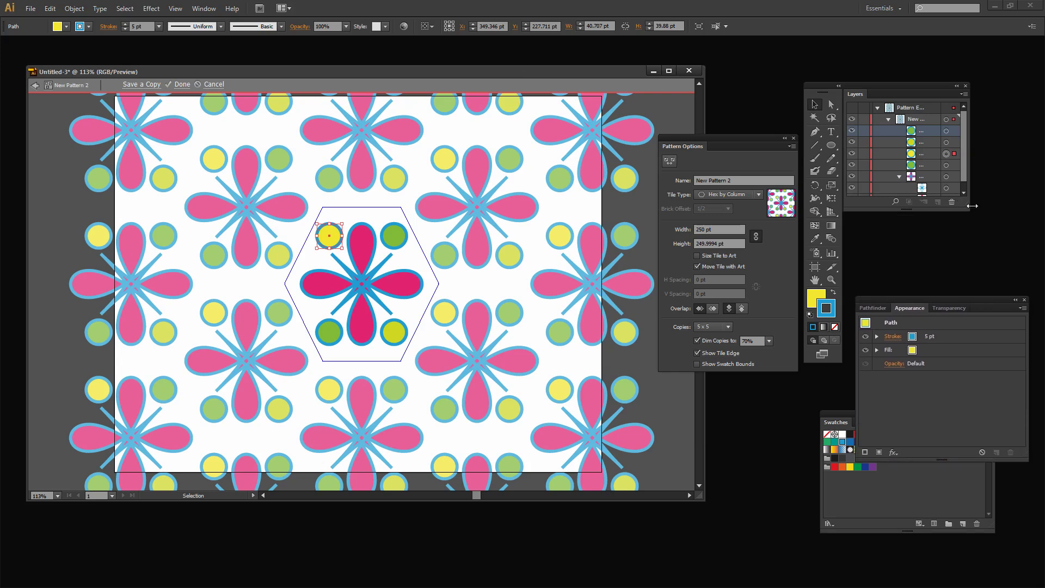
{"action": "left_click_drag", "start_coordinate": [966, 203], "coordinate": [994, 277]}
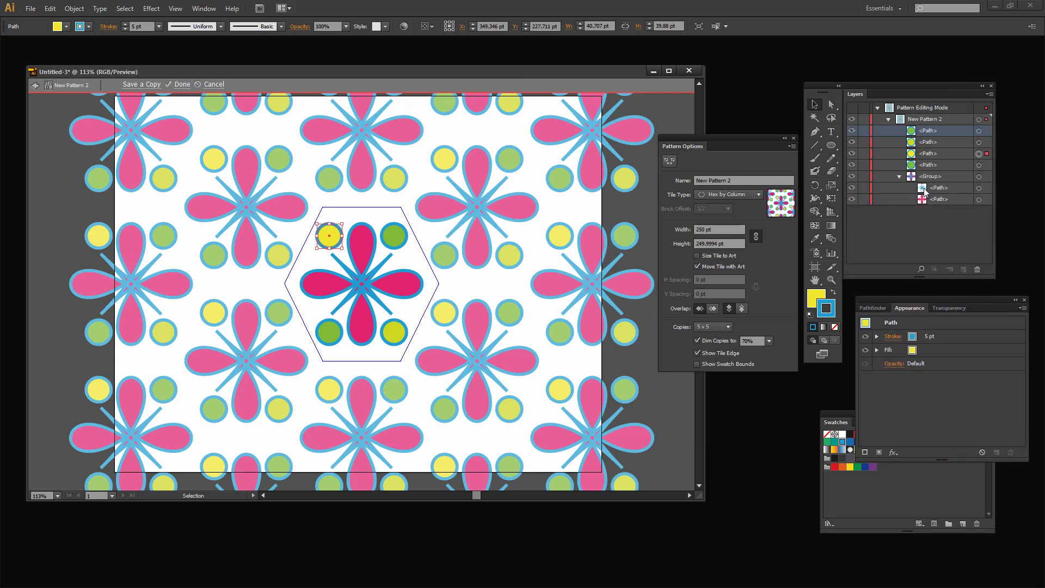
{"action": "left_click", "coordinate": [923, 201]}
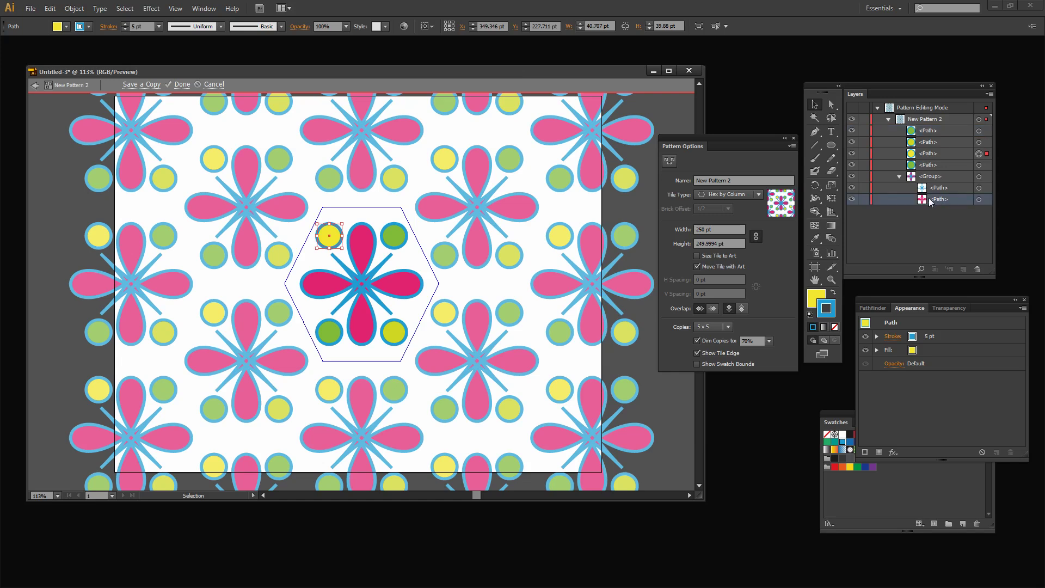
{"action": "left_click", "coordinate": [979, 199]}
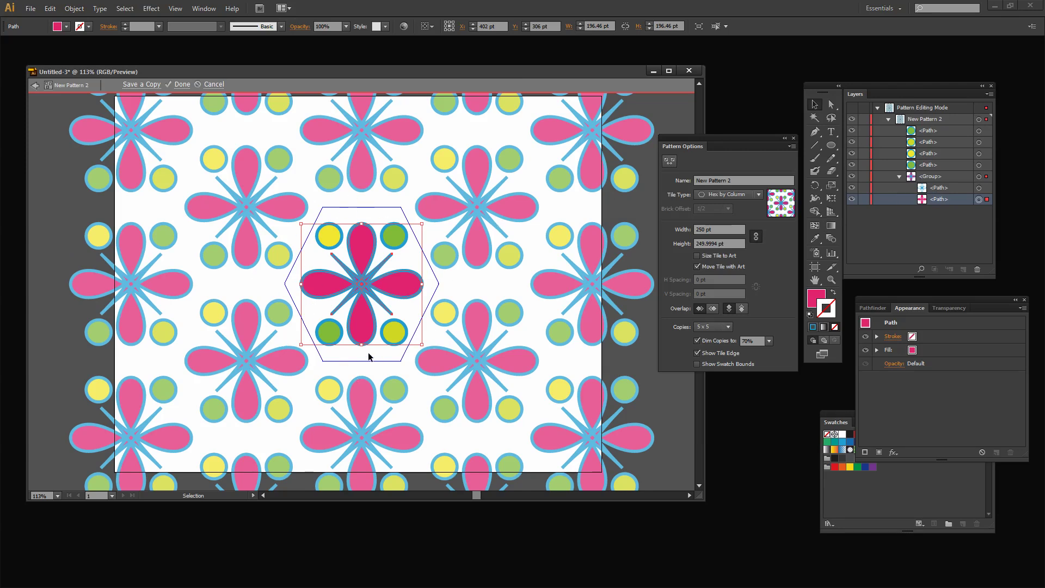
{"action": "left_click", "coordinate": [67, 27]}
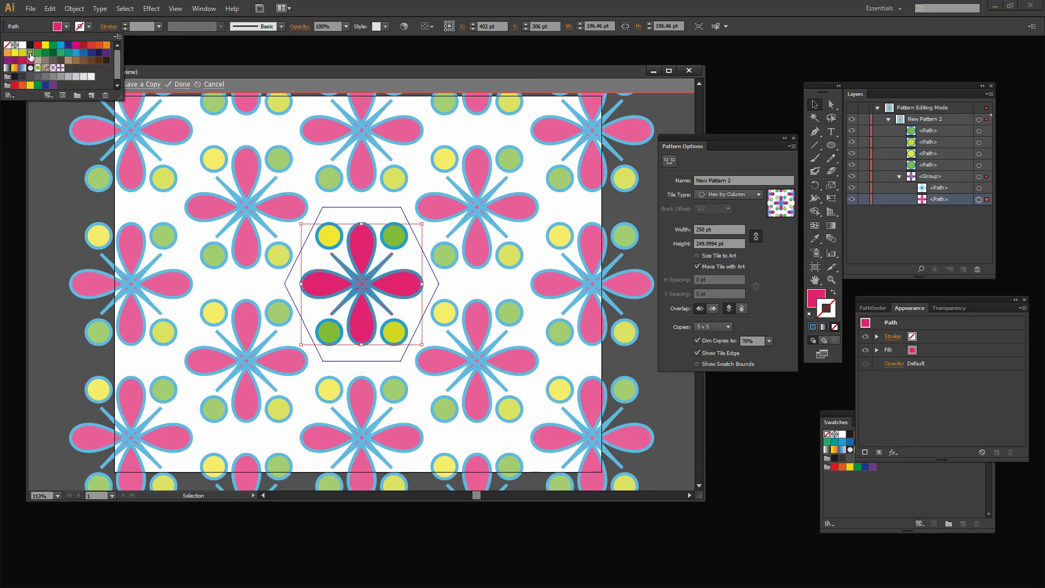
{"action": "left_click", "coordinate": [30, 53]}
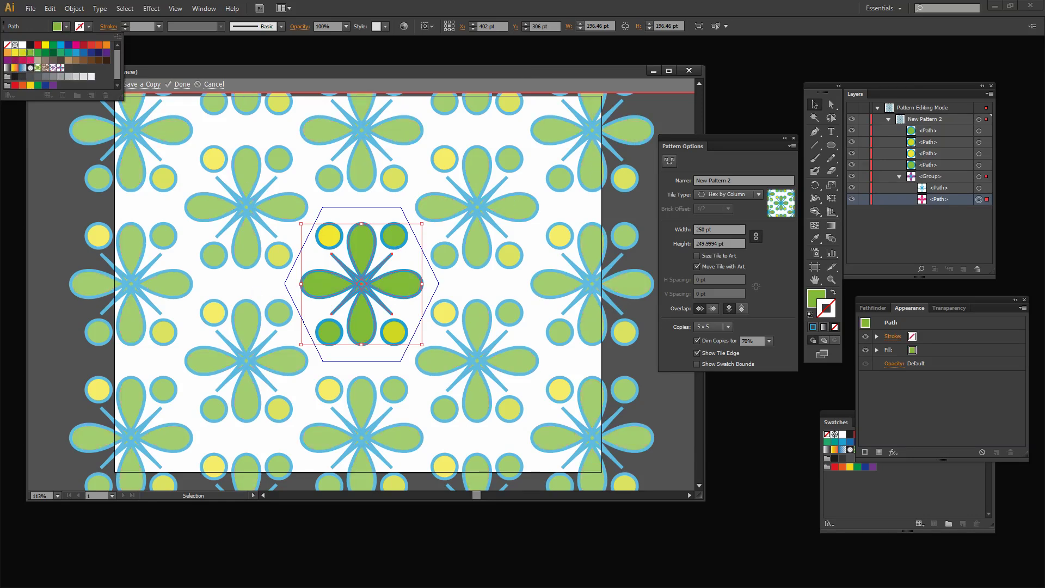
- Select the flower's outline path and set its stroke to a darker blue
{"action": "left_click", "coordinate": [988, 189]}
{"action": "left_click", "coordinate": [986, 188]}
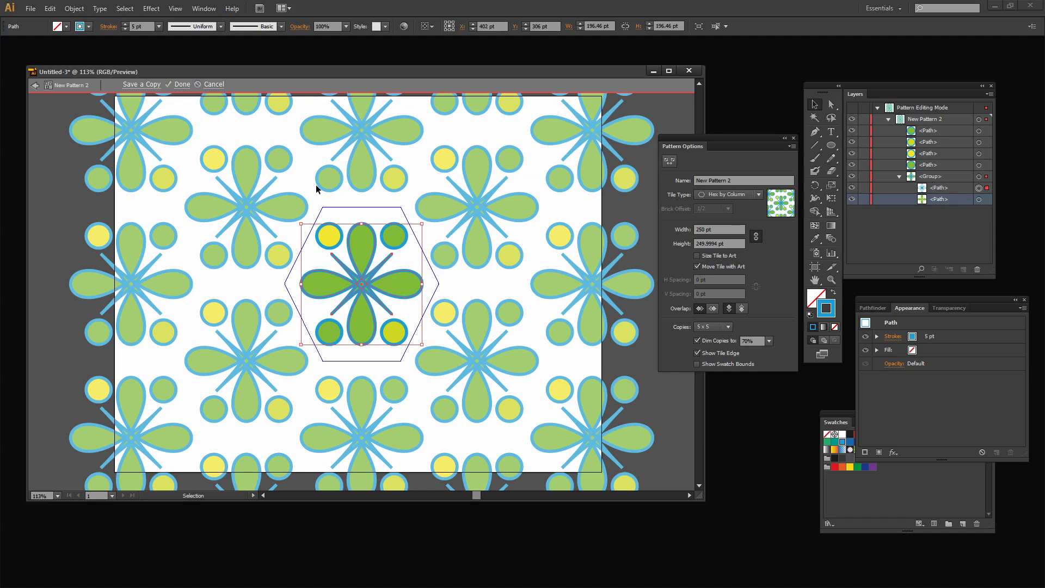
{"action": "left_click", "coordinate": [88, 26]}
{"action": "left_click", "coordinate": [83, 52]}
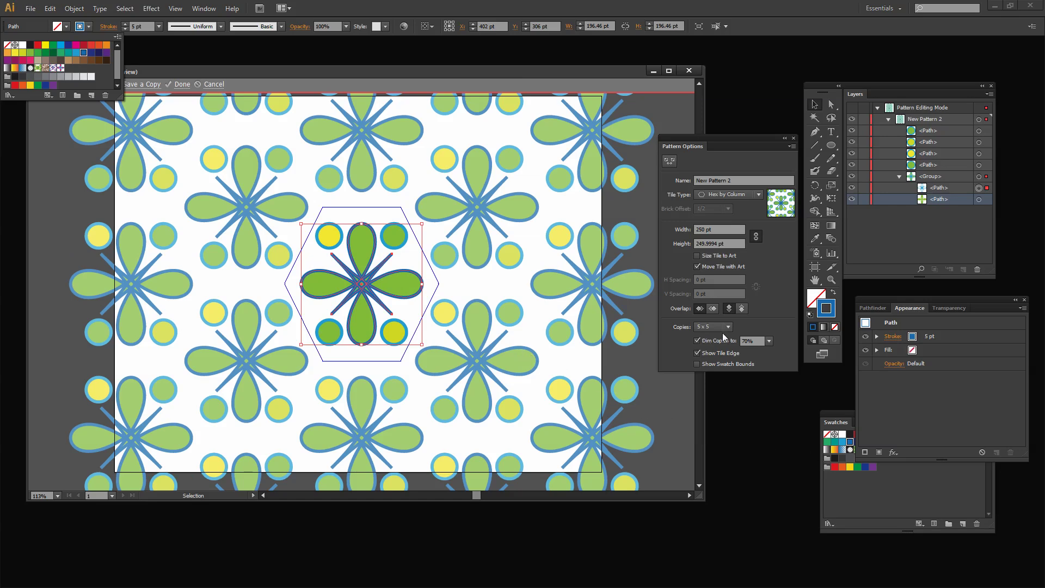
- Set the dimming of the pattern copies to 100%
{"action": "left_click", "coordinate": [775, 359]}
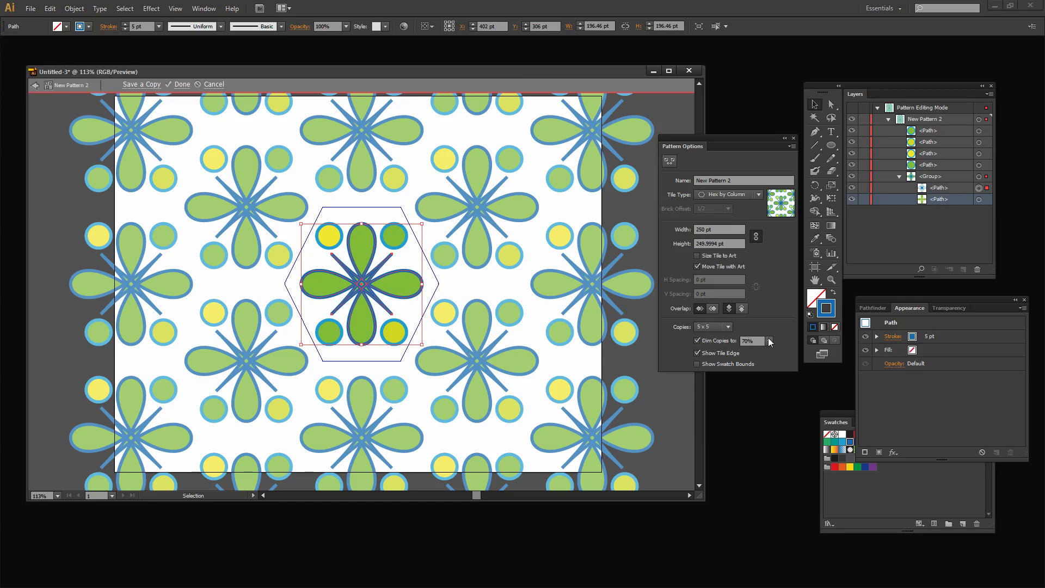
{"action": "left_click", "coordinate": [770, 342]}
{"action": "left_click", "coordinate": [780, 471]}
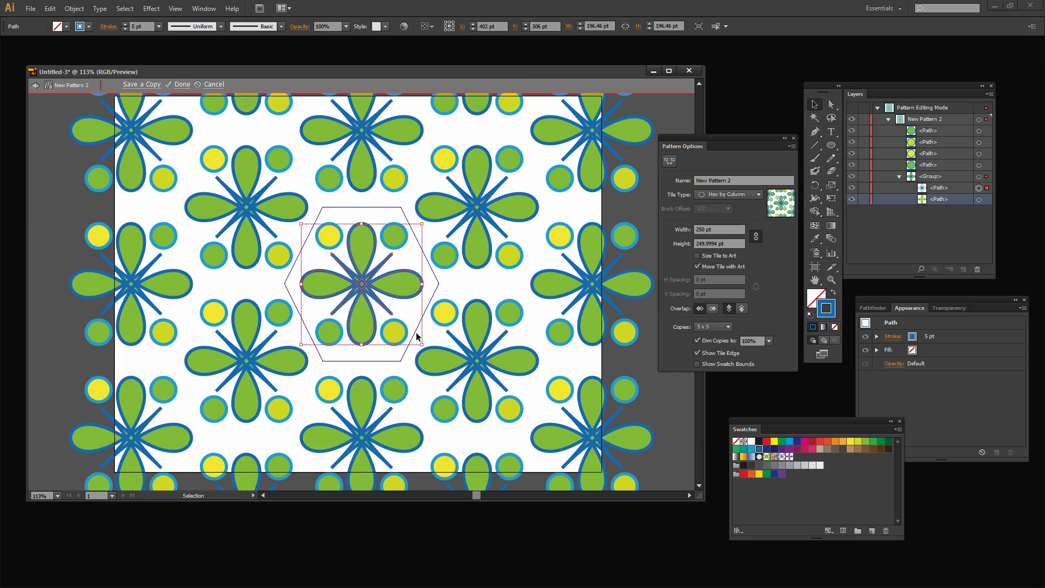
- Save a copy of the recolored pattern as flower45 and finish editing the pattern
{"action": "left_click", "coordinate": [139, 86]}
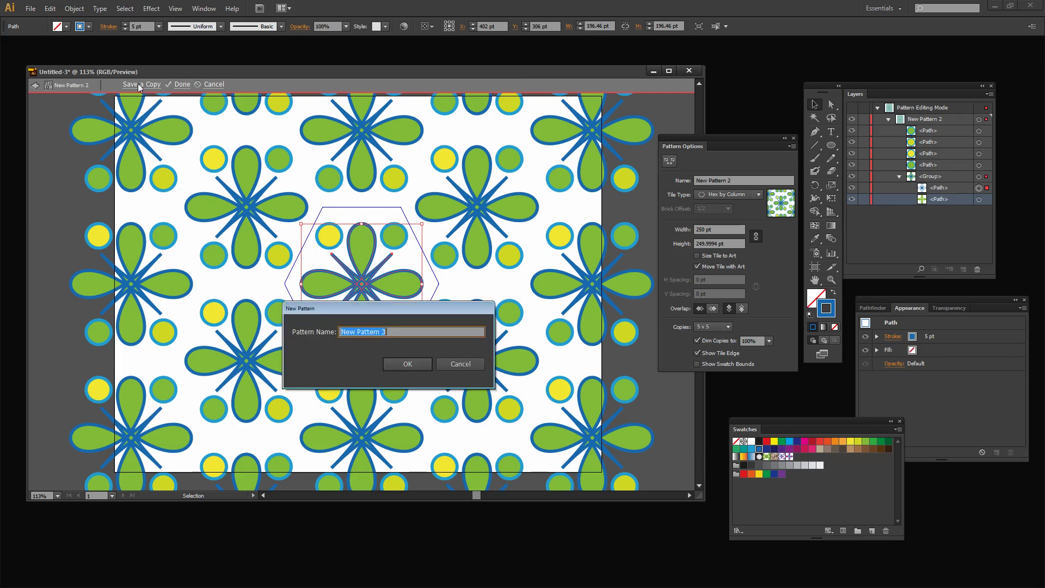
{"action": "type", "text": "flower45"}
{"action": "left_click", "coordinate": [407, 365]}
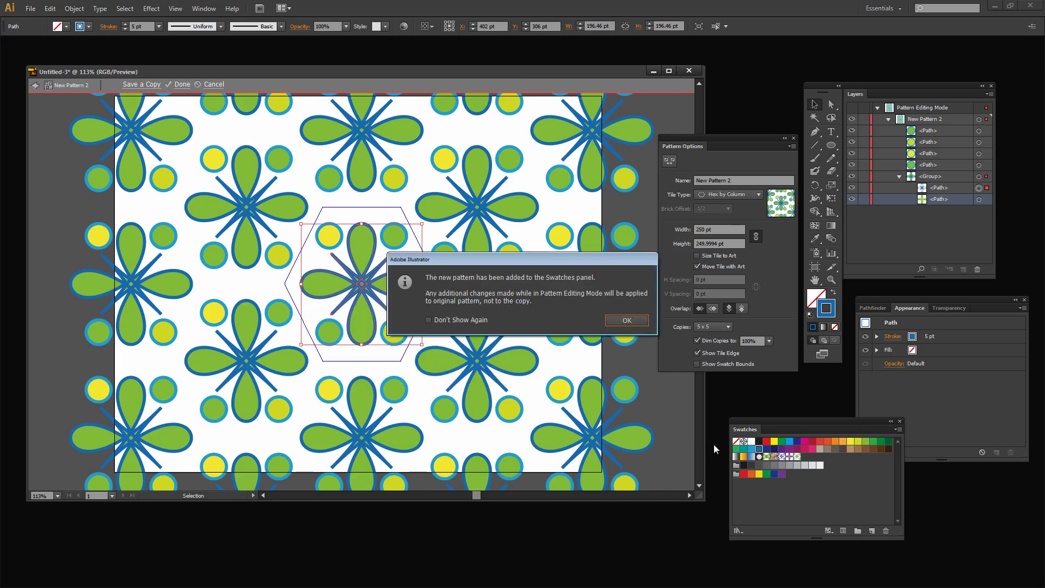
{"action": "left_click", "coordinate": [627, 321]}
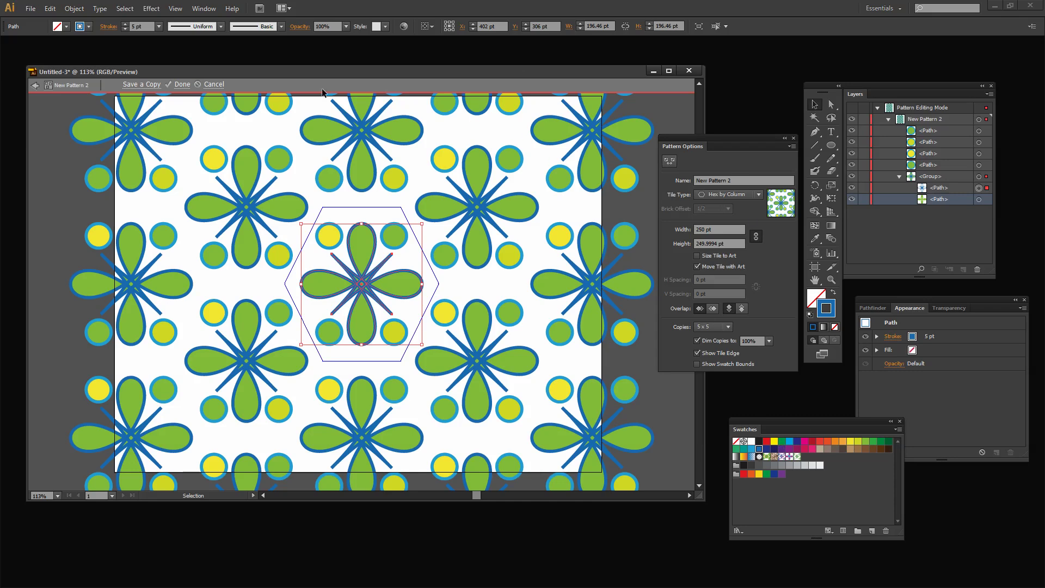
{"action": "left_click", "coordinate": [181, 85]}
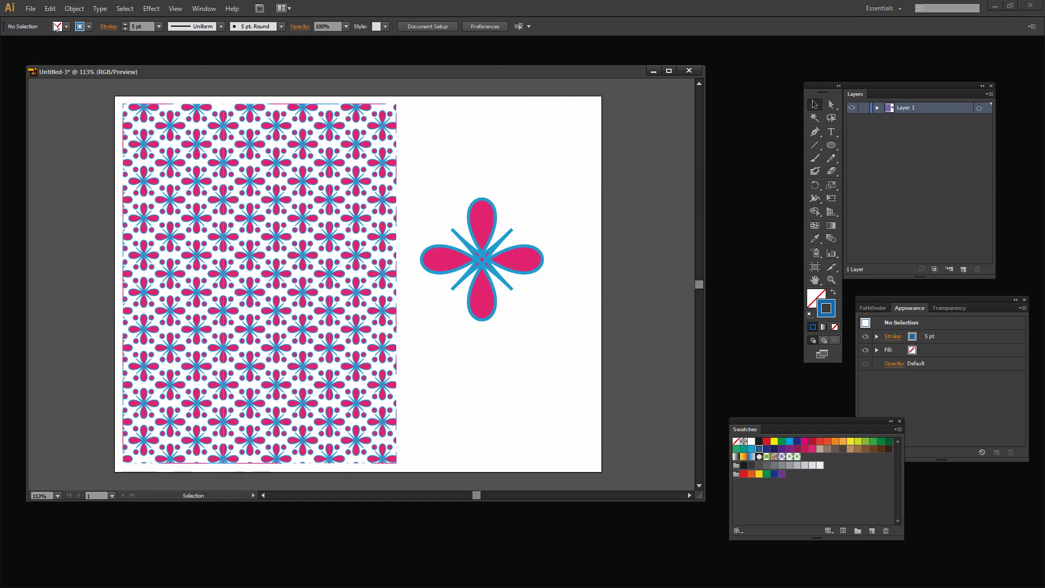
- Fill the patterned rectangle with the newly saved green flower pattern swatch
{"action": "left_click", "coordinate": [390, 275]}
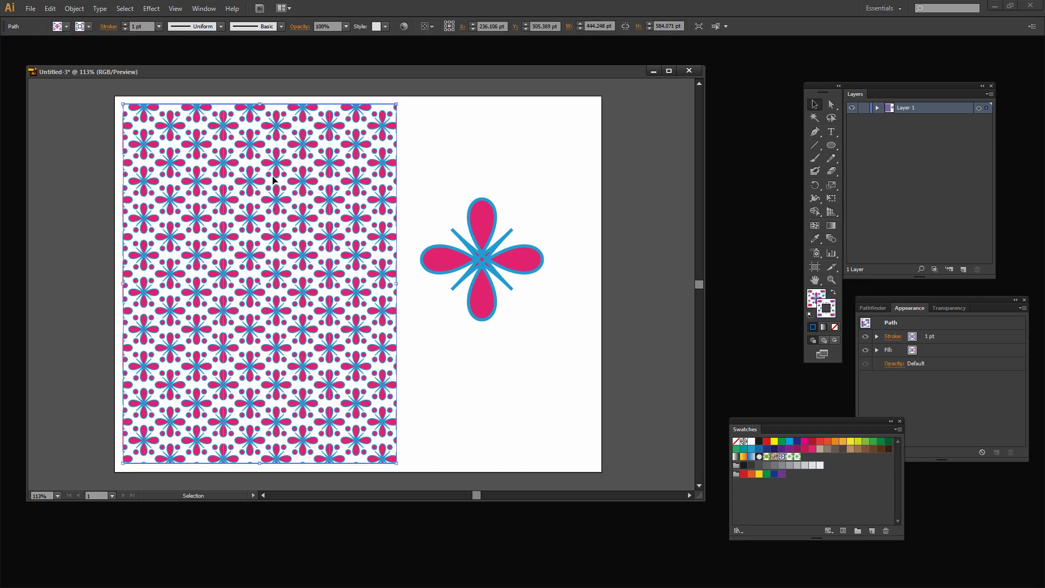
{"action": "left_click", "coordinate": [66, 26]}
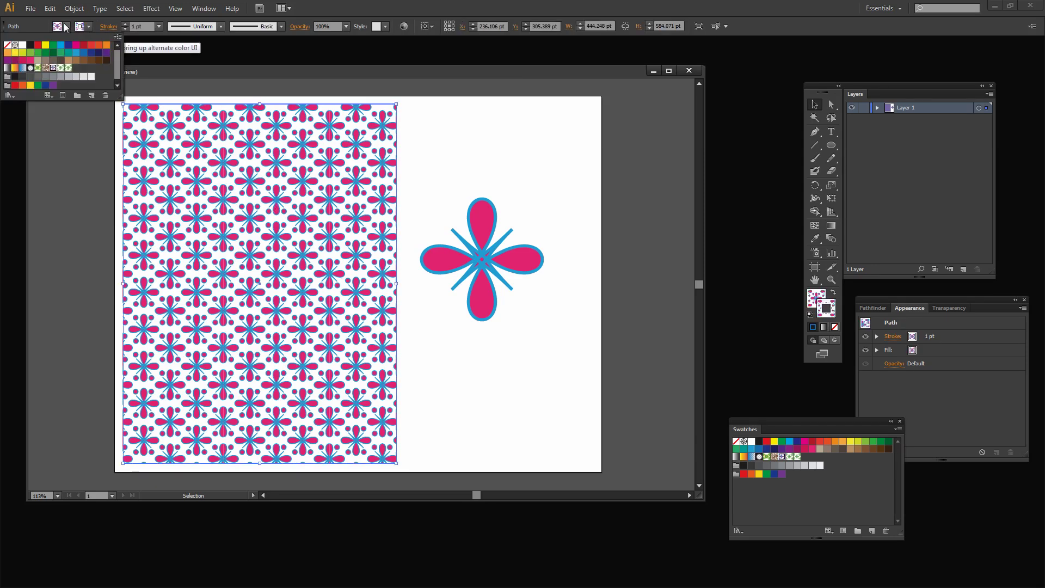
{"action": "left_click", "coordinate": [68, 68]}
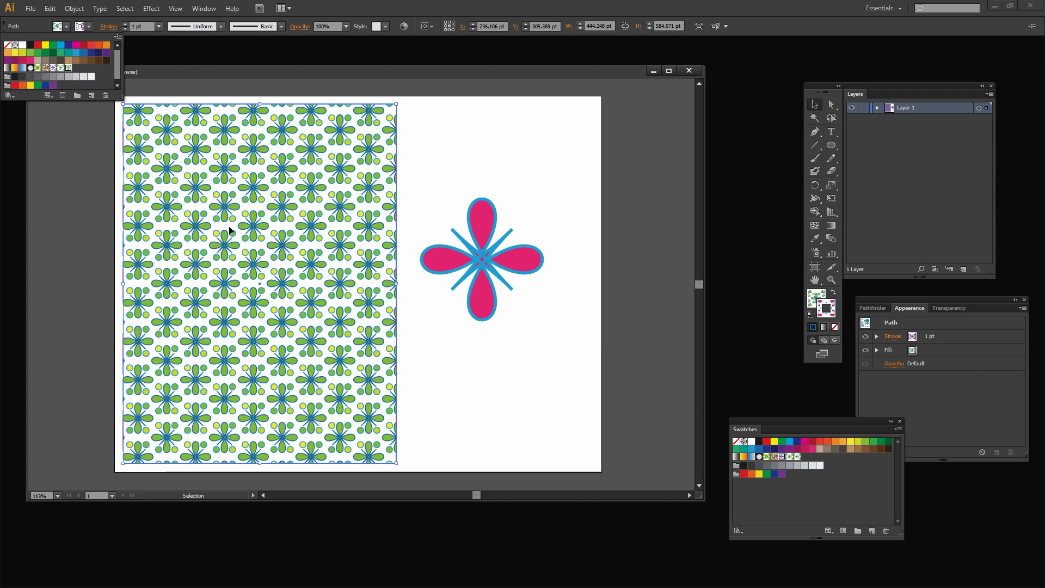
{"action": "left_click", "coordinate": [53, 68]}
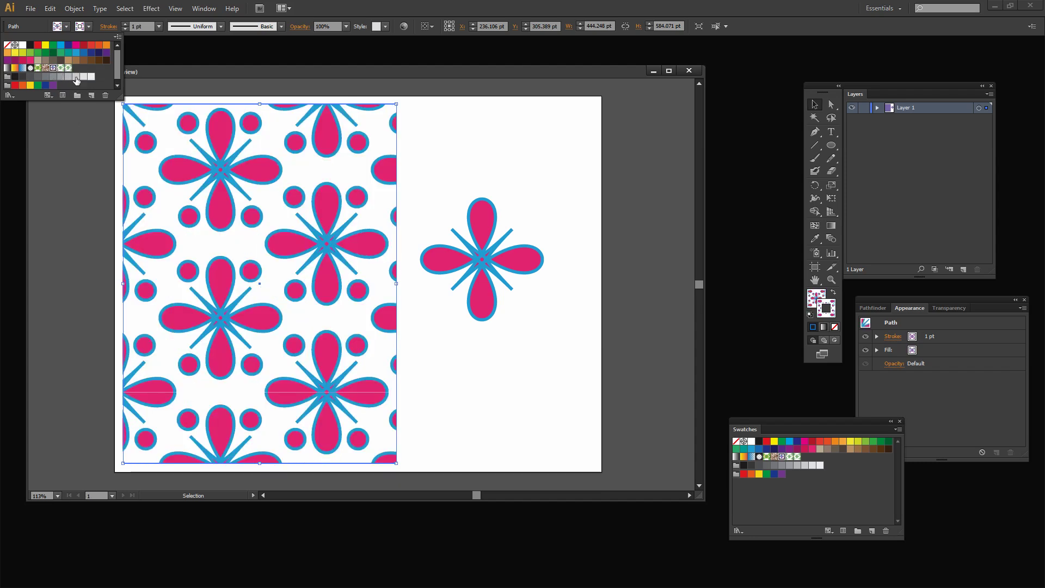
{"action": "left_click", "coordinate": [68, 68]}
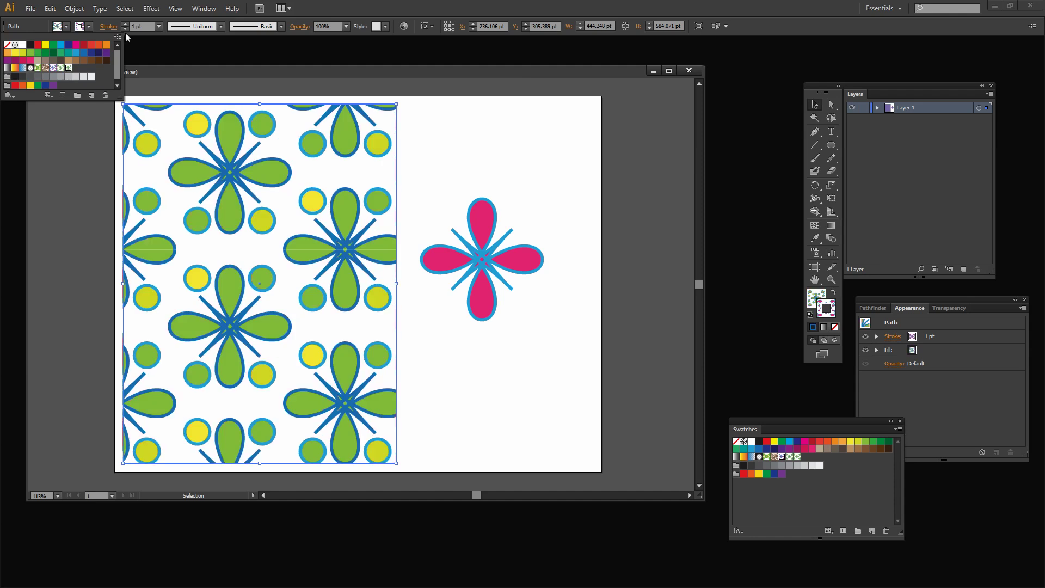
- Scale only the rectangle's pattern fill uniformly to 25%, with Transform Objects off, and deselect the rectangle
{"action": "left_click", "coordinate": [74, 8]}
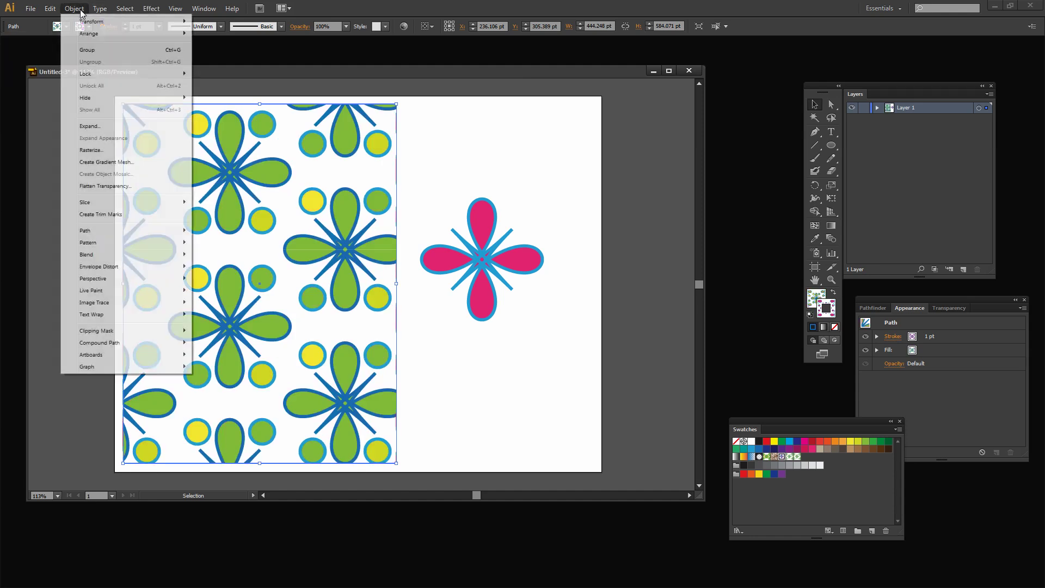
{"action": "mouse_move", "coordinate": [90, 21]}
{"action": "left_click", "coordinate": [212, 77]}
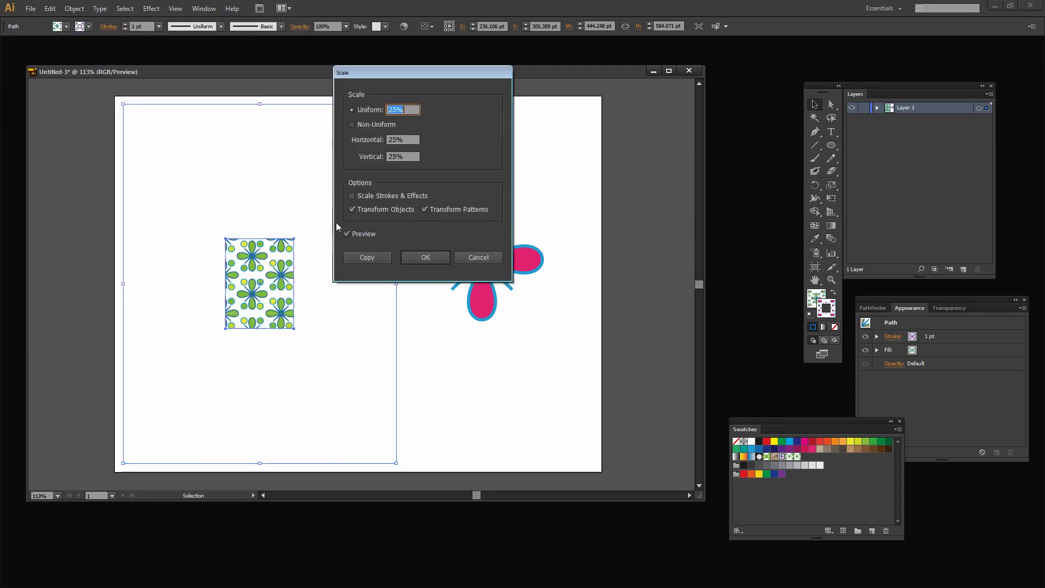
{"action": "left_click", "coordinate": [351, 209]}
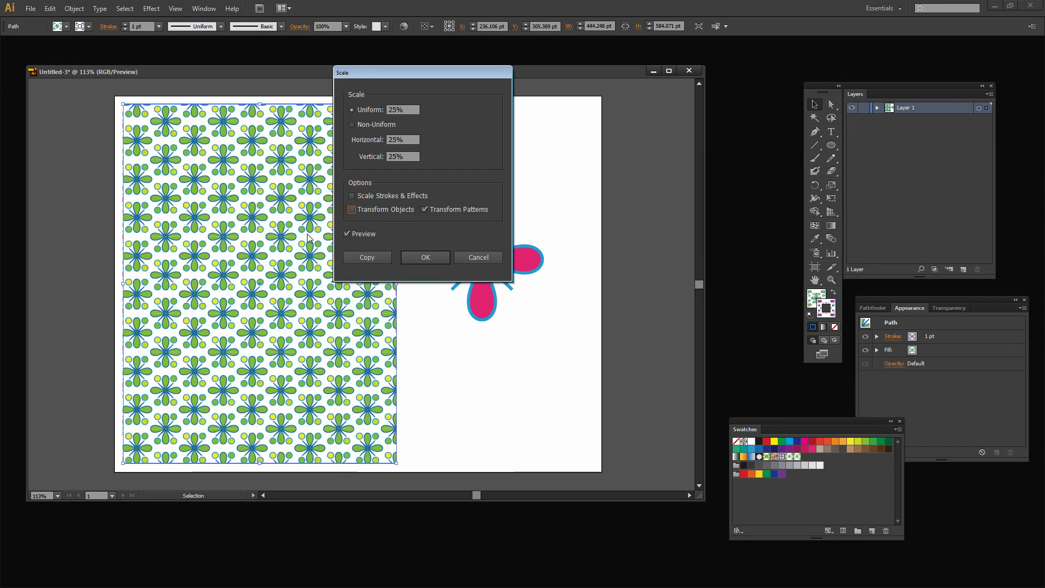
{"action": "left_click", "coordinate": [423, 257]}
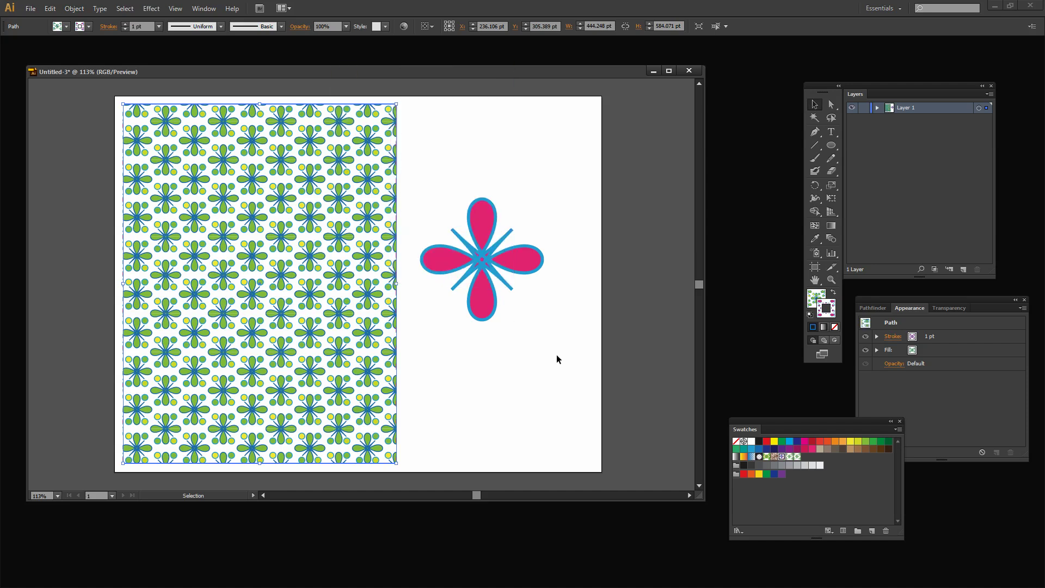
{"action": "left_click", "coordinate": [545, 394]}
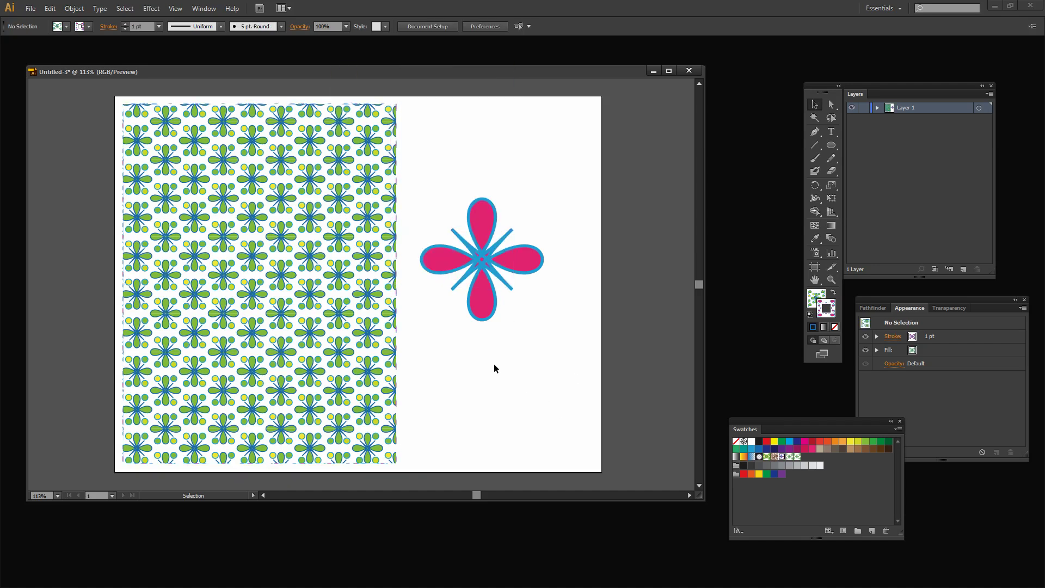